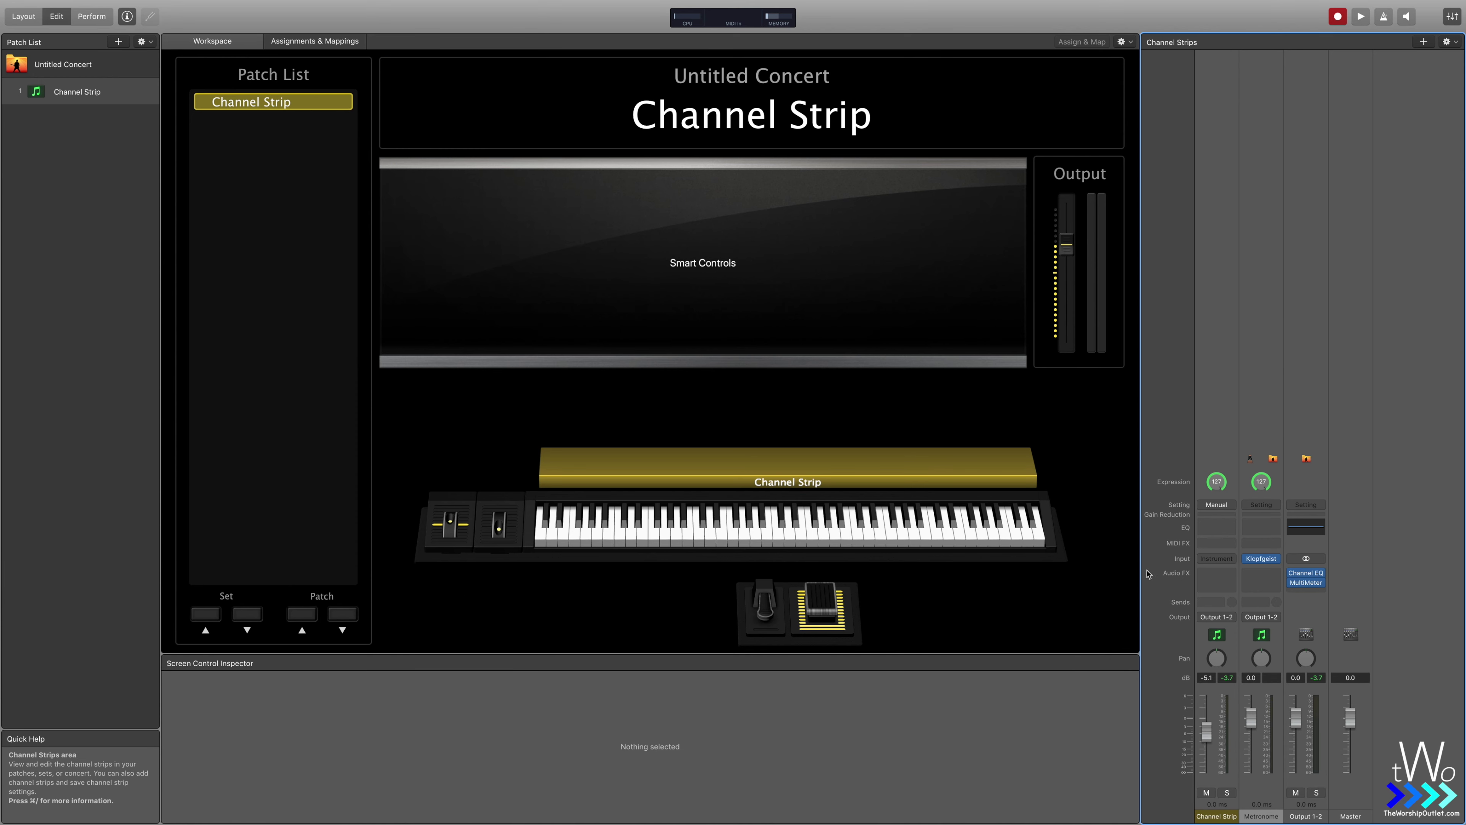
Put ES2 (Synthesizer 2) > Stereo in the Channel Strip's Input slot, opening its editor.
click(1218, 559)
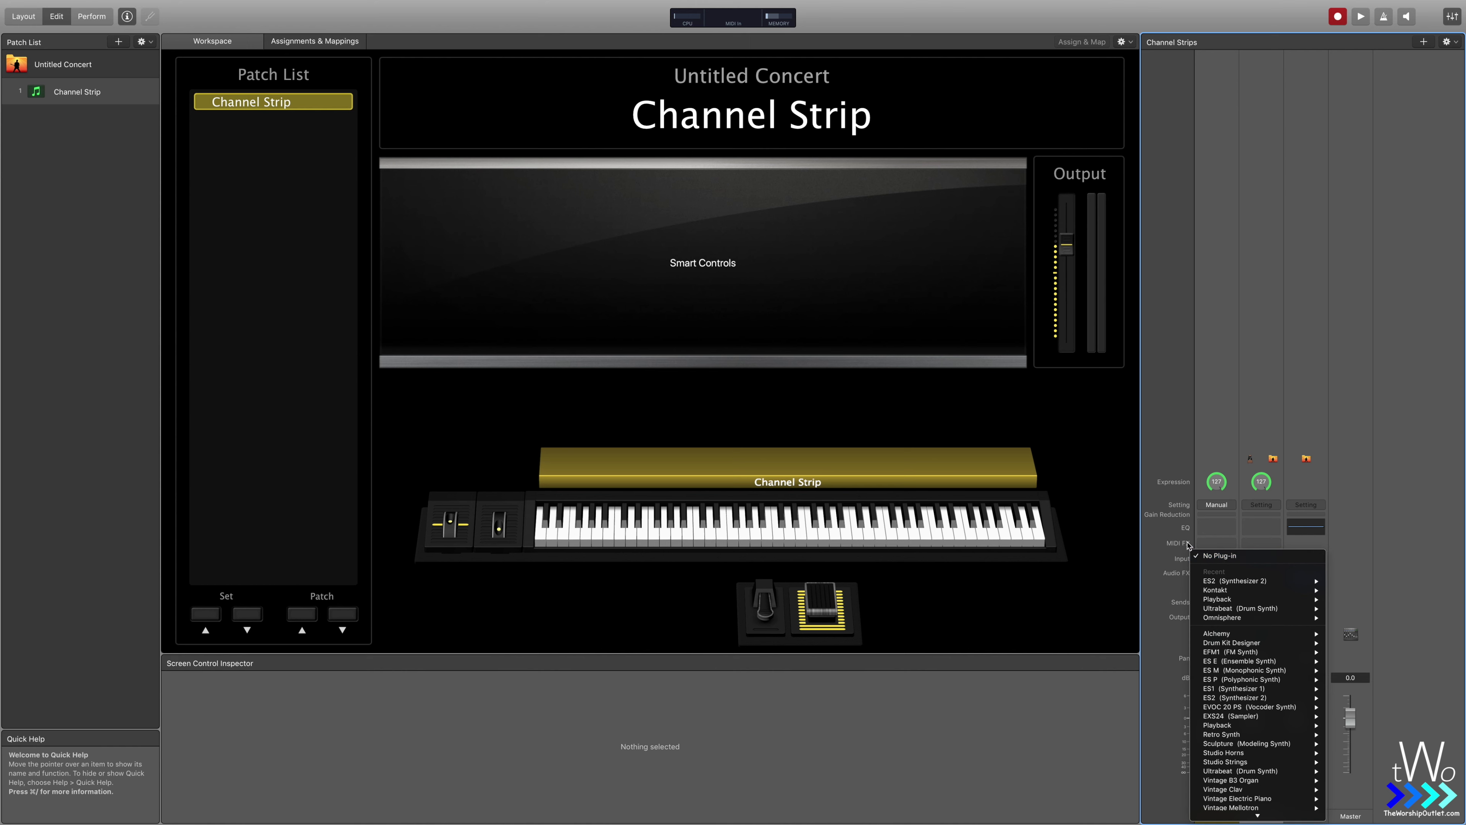
click(1169, 541)
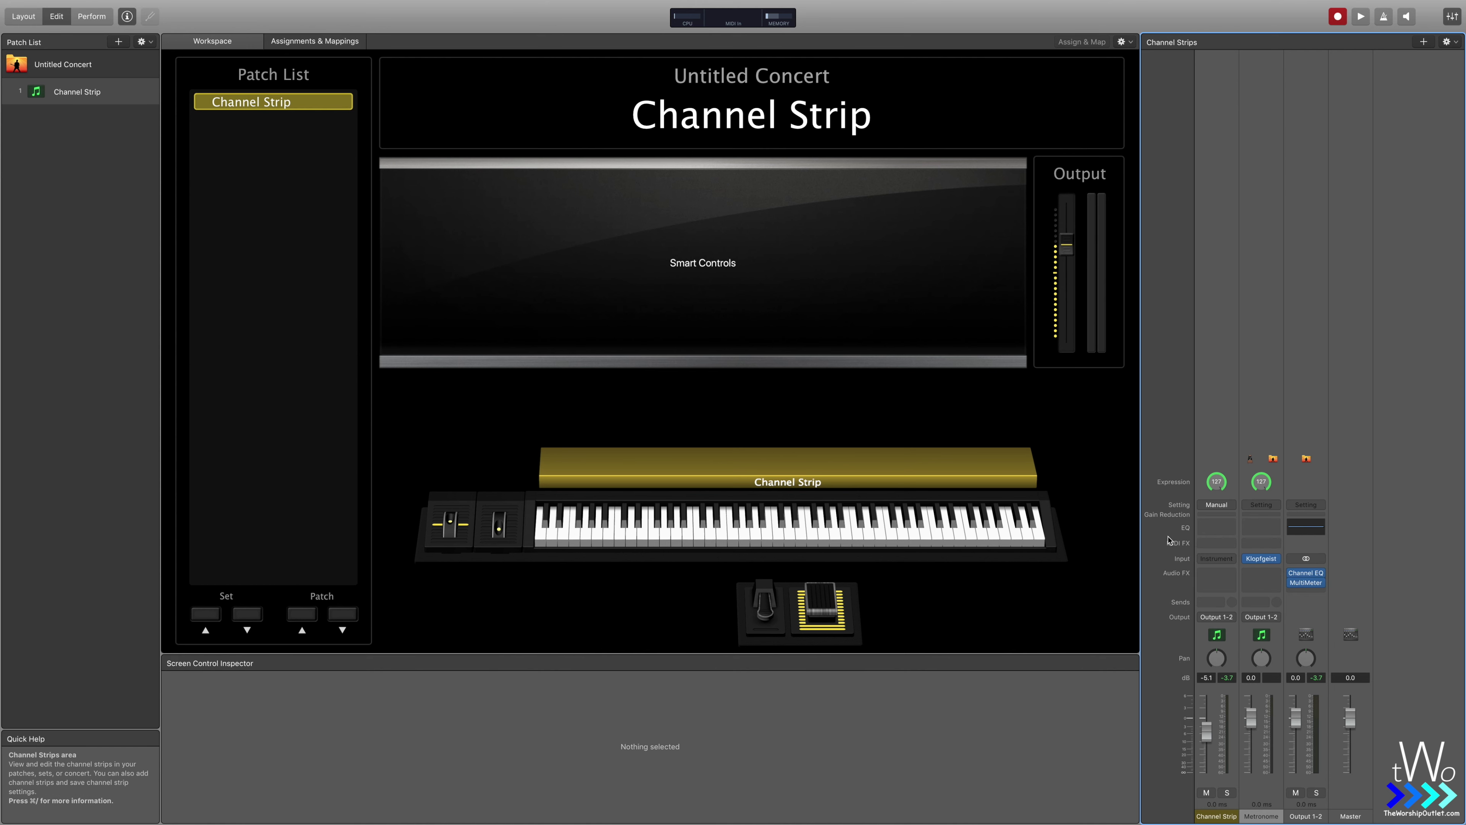
click(1233, 559)
mouse_move(1254, 583)
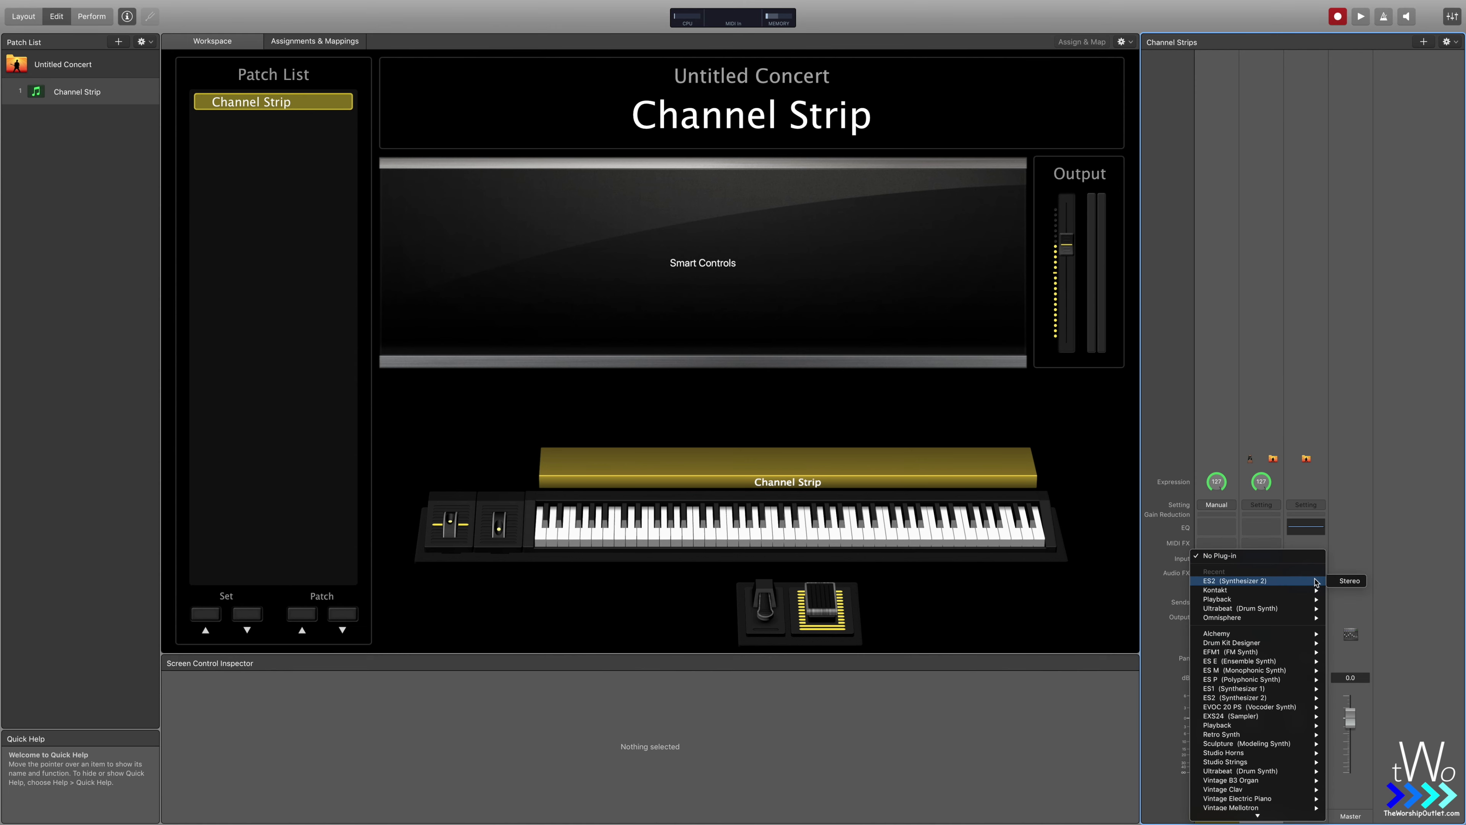
click(1349, 581)
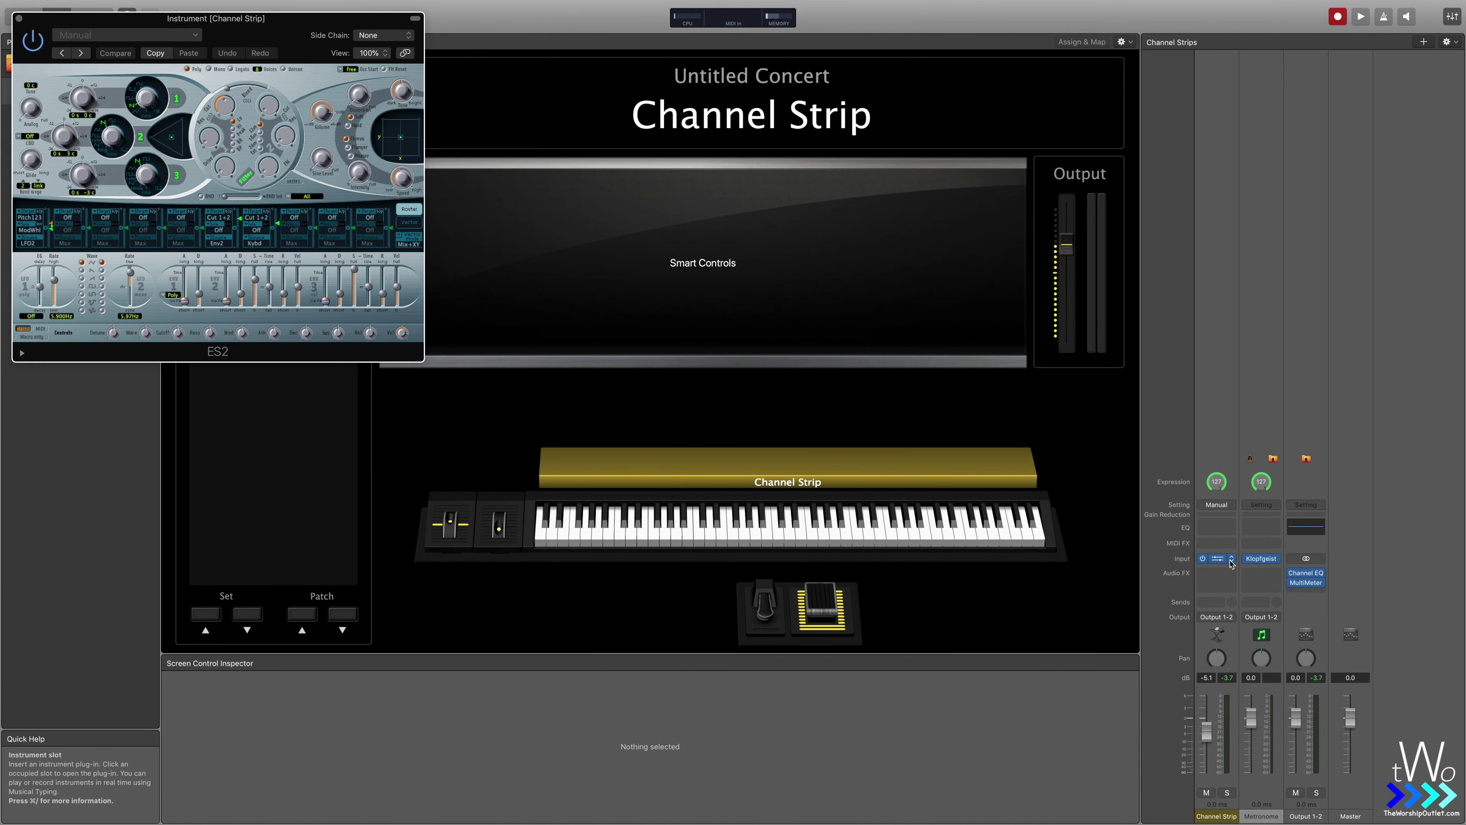
Raise ES2 oscillator 1 by an octave and add a little analog pitch drift.
drag(260, 39, 697, 233)
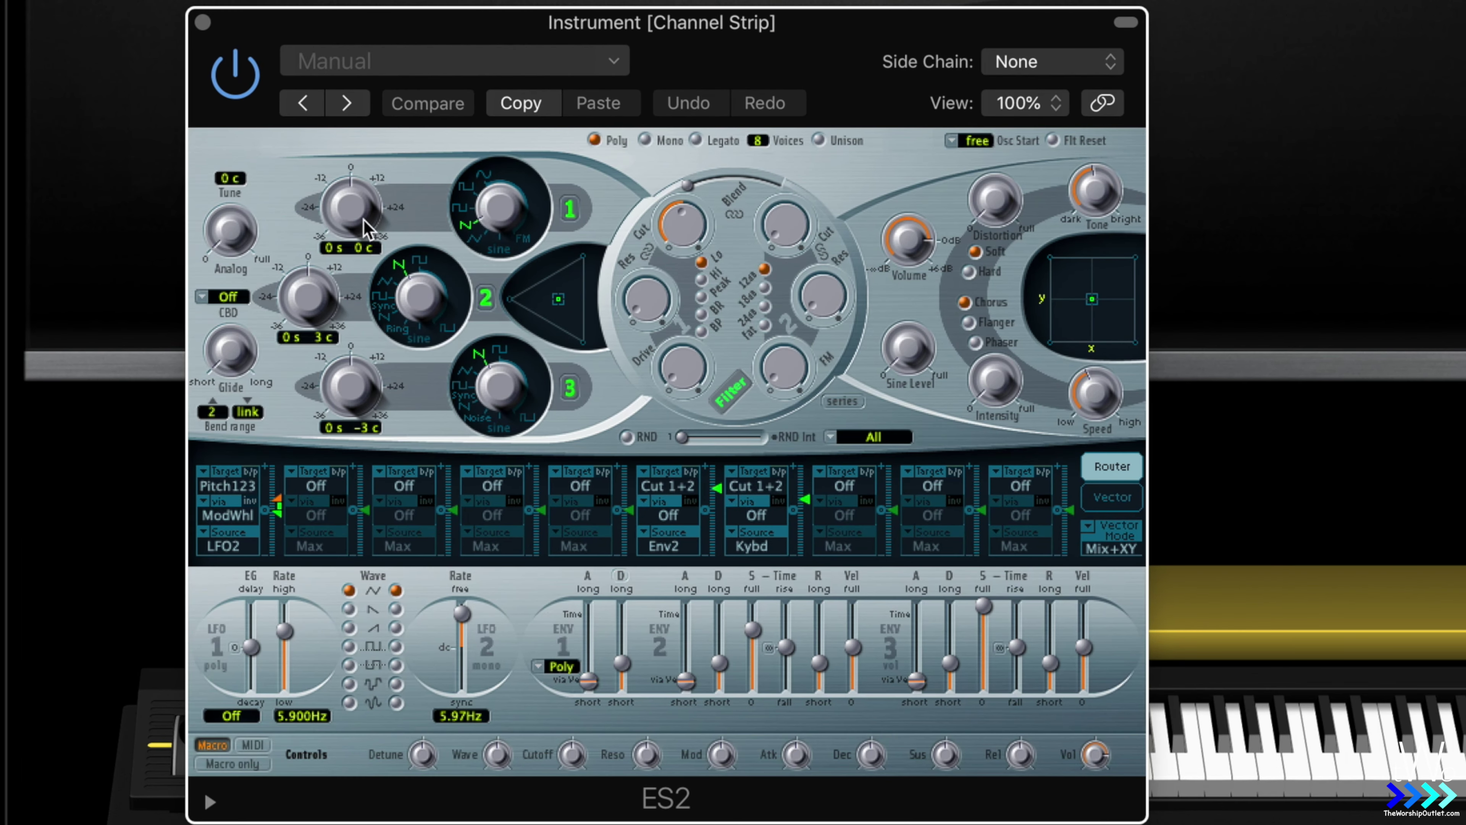
drag(367, 228, 349, 169)
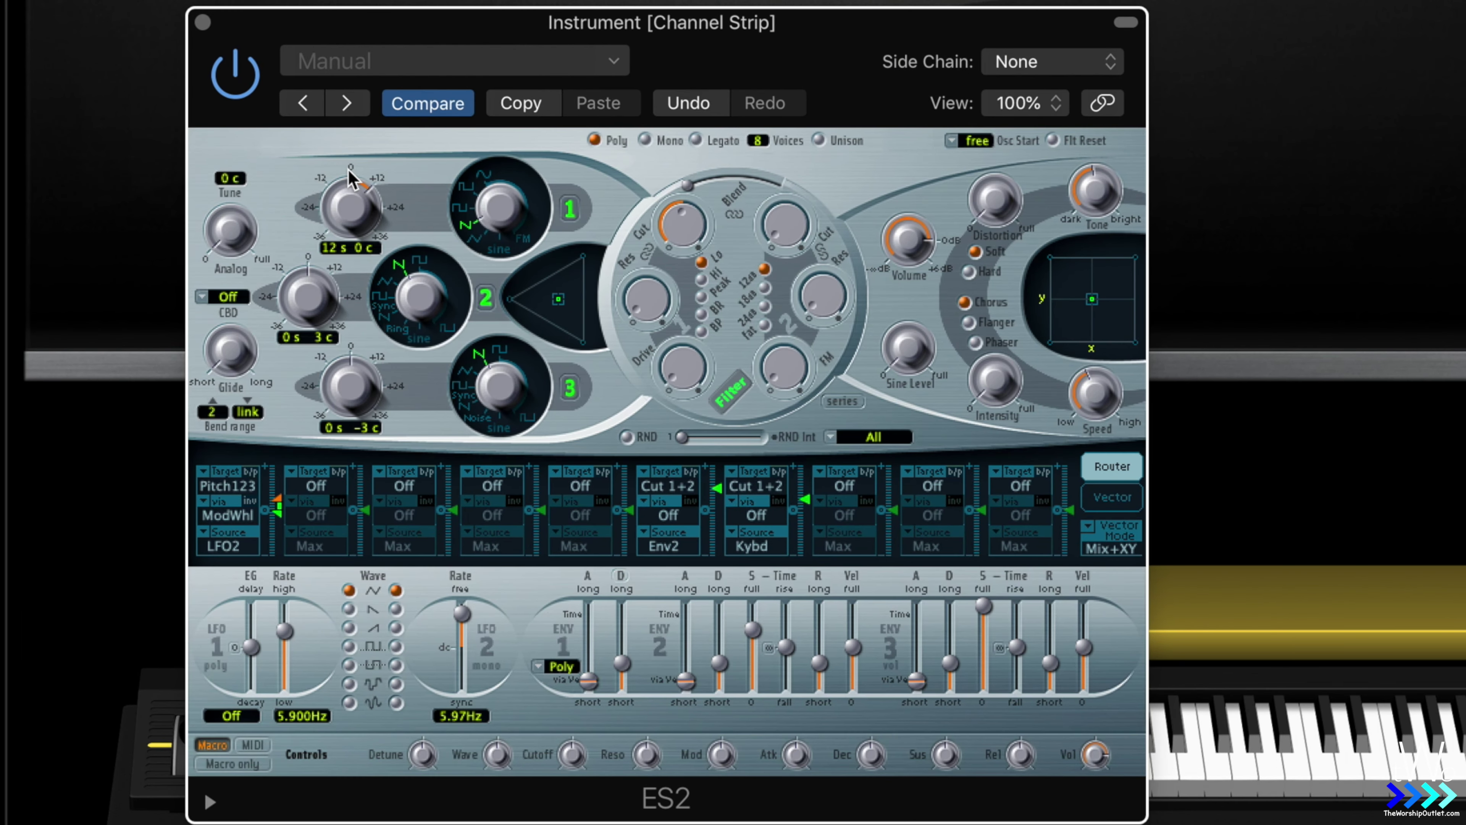
drag(231, 234, 233, 166)
Bypass router slots 1, 6 and 7 and set filter 1 cutoff to 0.426.
click(251, 472)
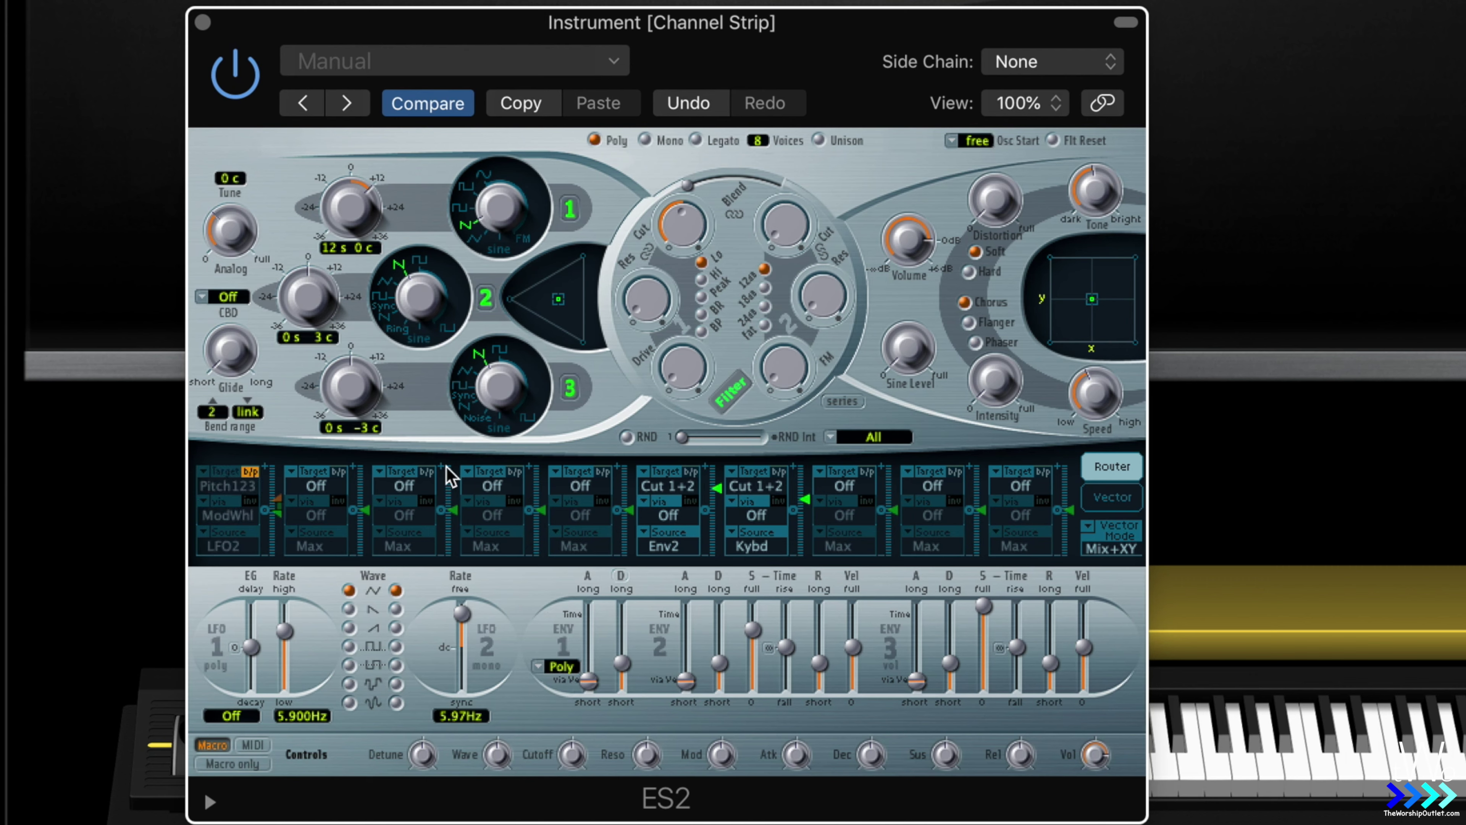
click(690, 471)
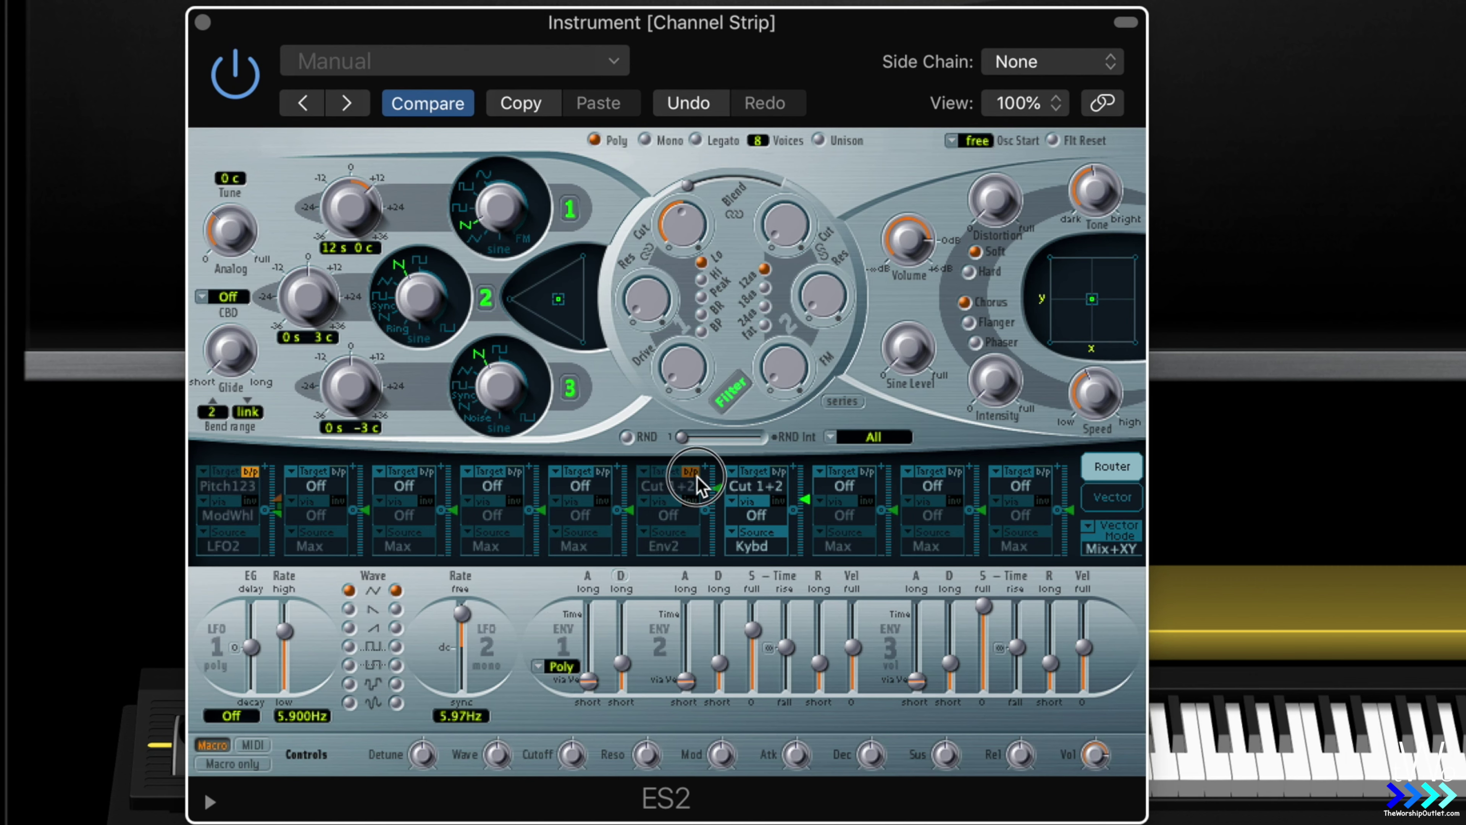
click(777, 471)
mouse_move(681, 231)
mouse_down()
mouse_move(683, 215)
mouse_move(687, 236)
mouse_up()
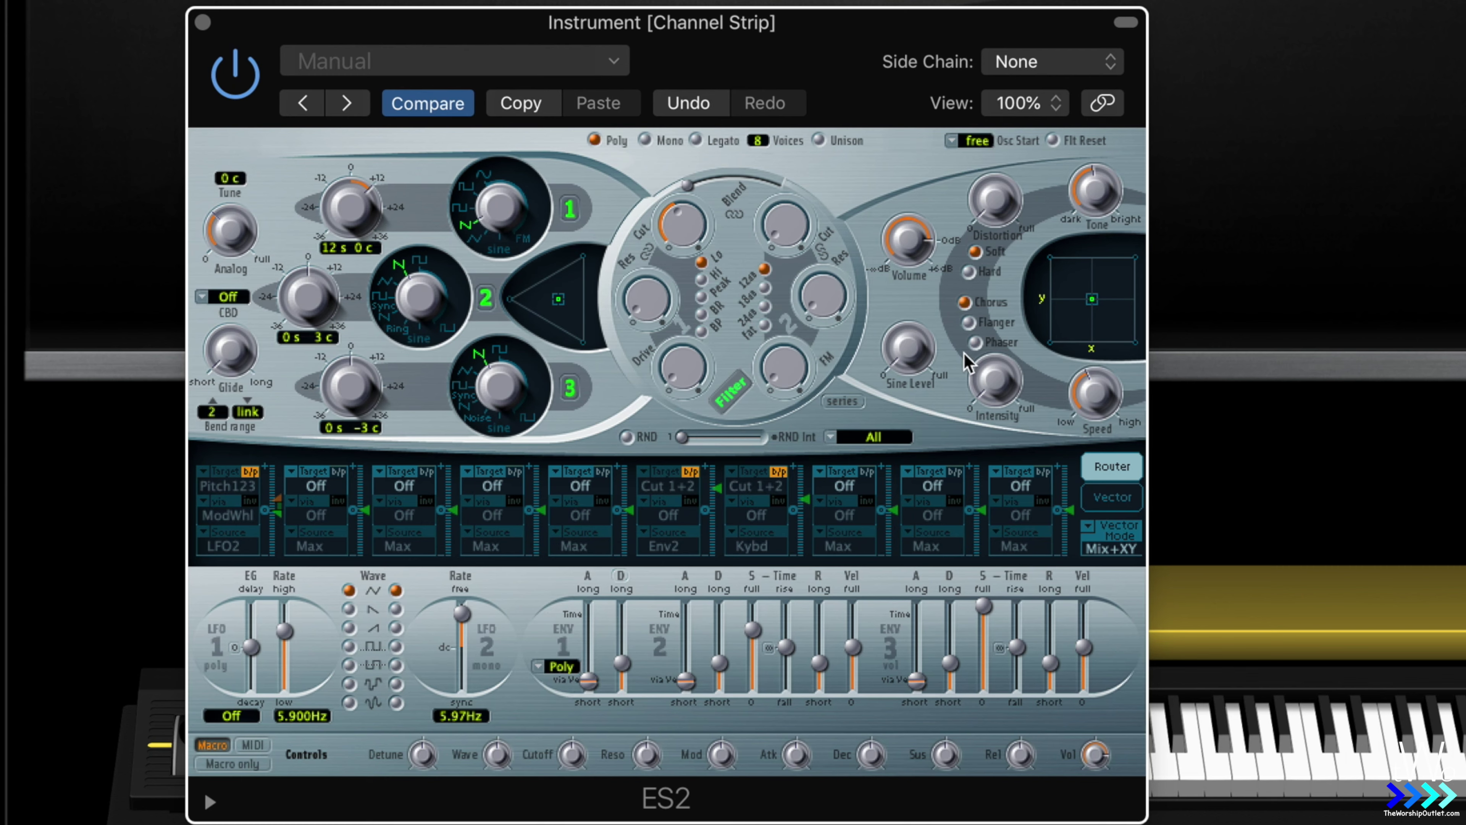
Raise chorus intensity and filter resonance, lengthen attack, decay and release, and zero velocity sensitivity.
drag(1003, 388, 999, 301)
drag(647, 307, 639, 292)
drag(919, 683, 920, 644)
drag(1048, 664, 1049, 640)
drag(950, 665, 949, 606)
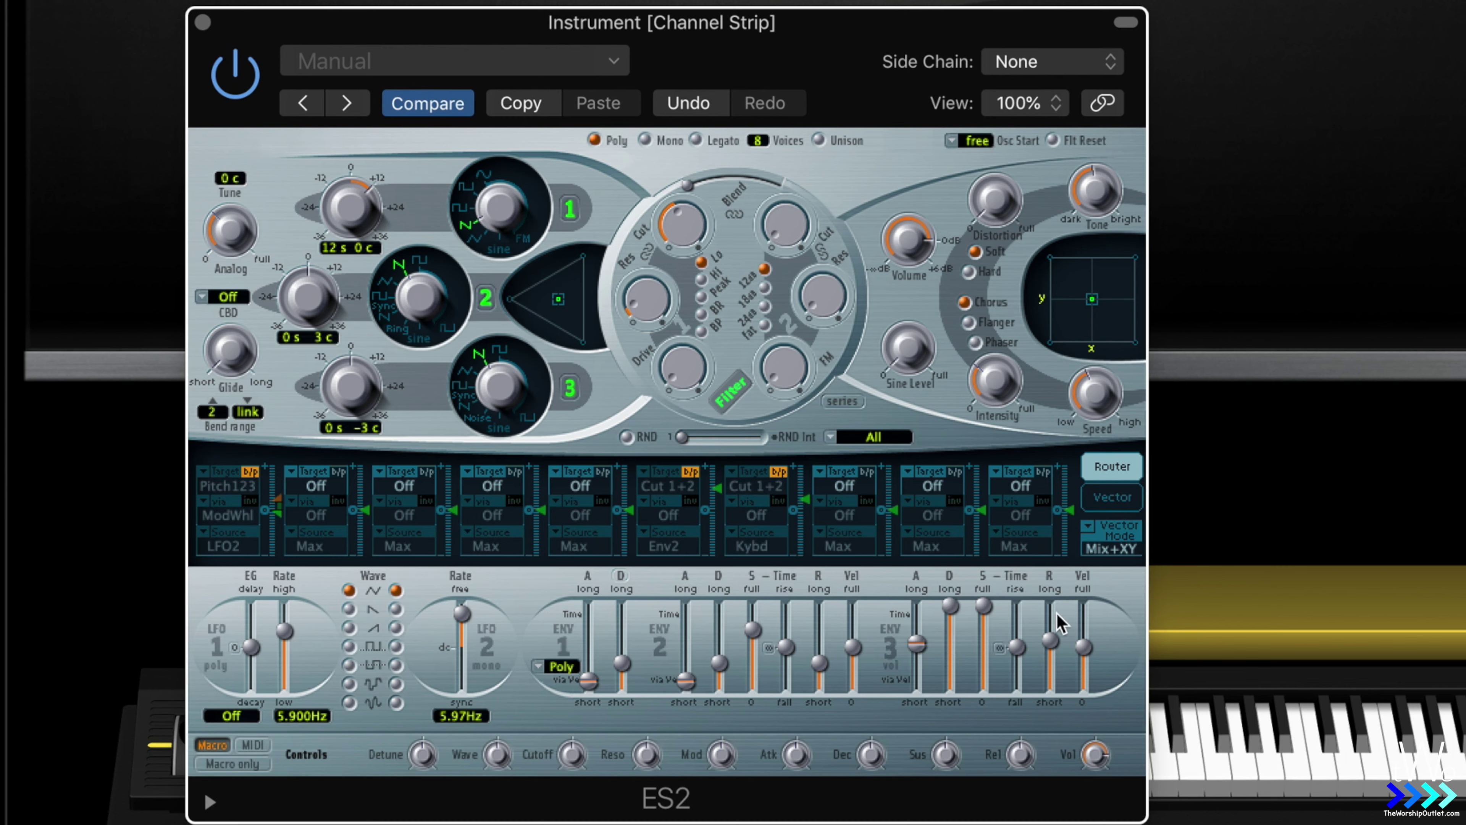
drag(1079, 646, 1103, 786)
Set filter 1 cutoff to 0.680 and close the ES2 editor.
click(691, 240)
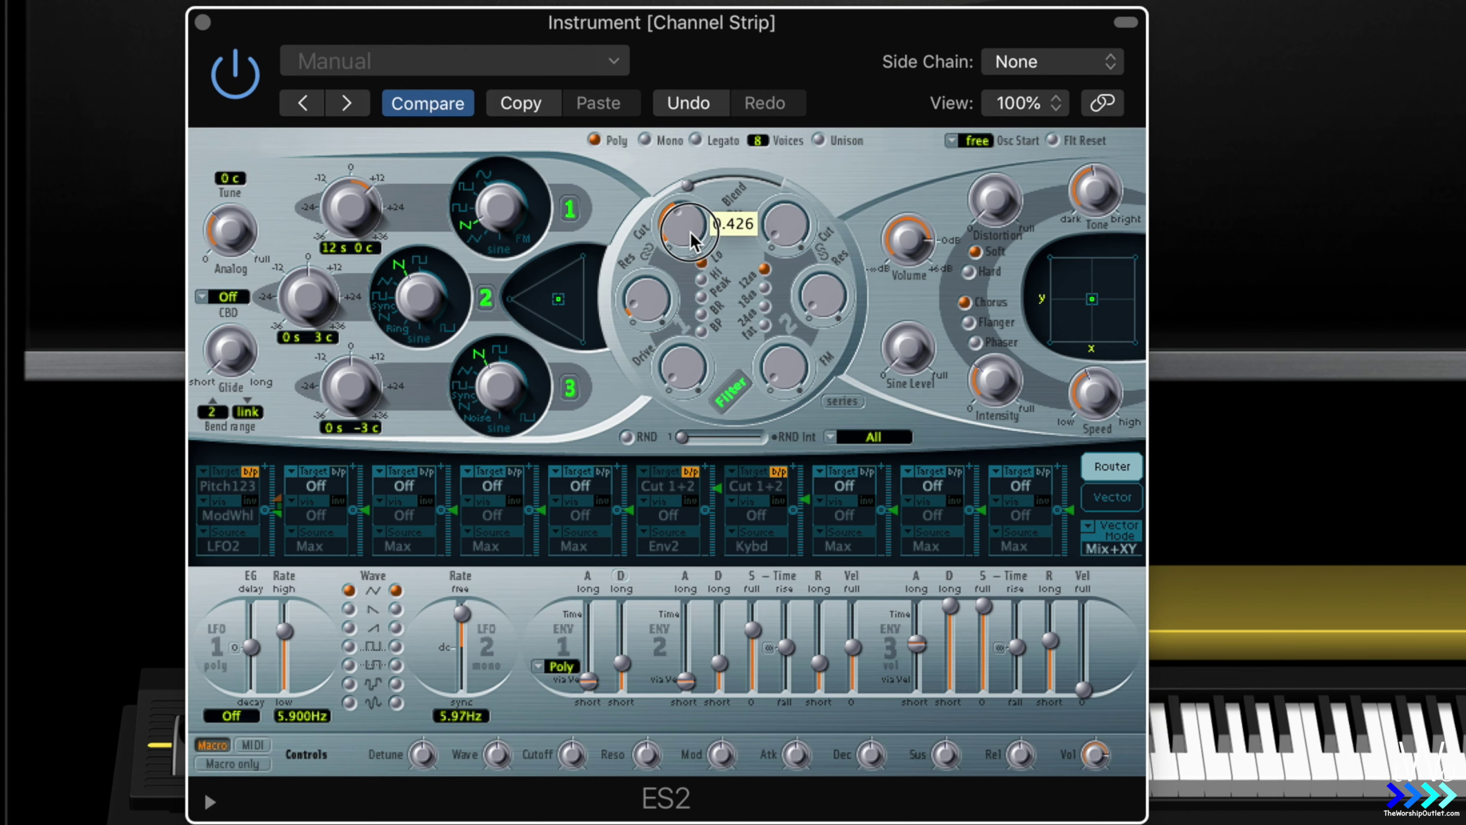
drag(691, 240, 695, 2)
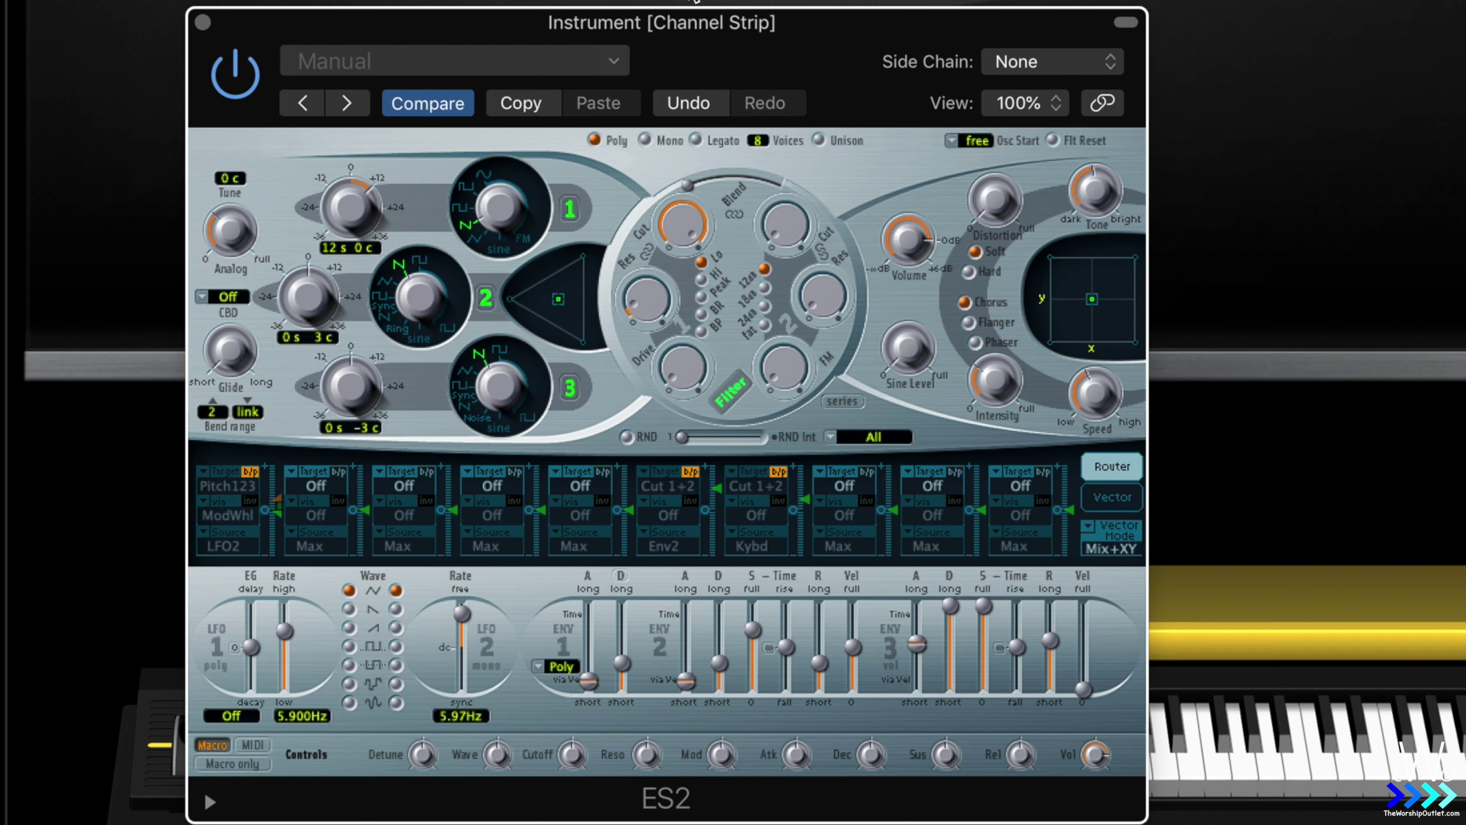
drag(686, 219, 691, 323)
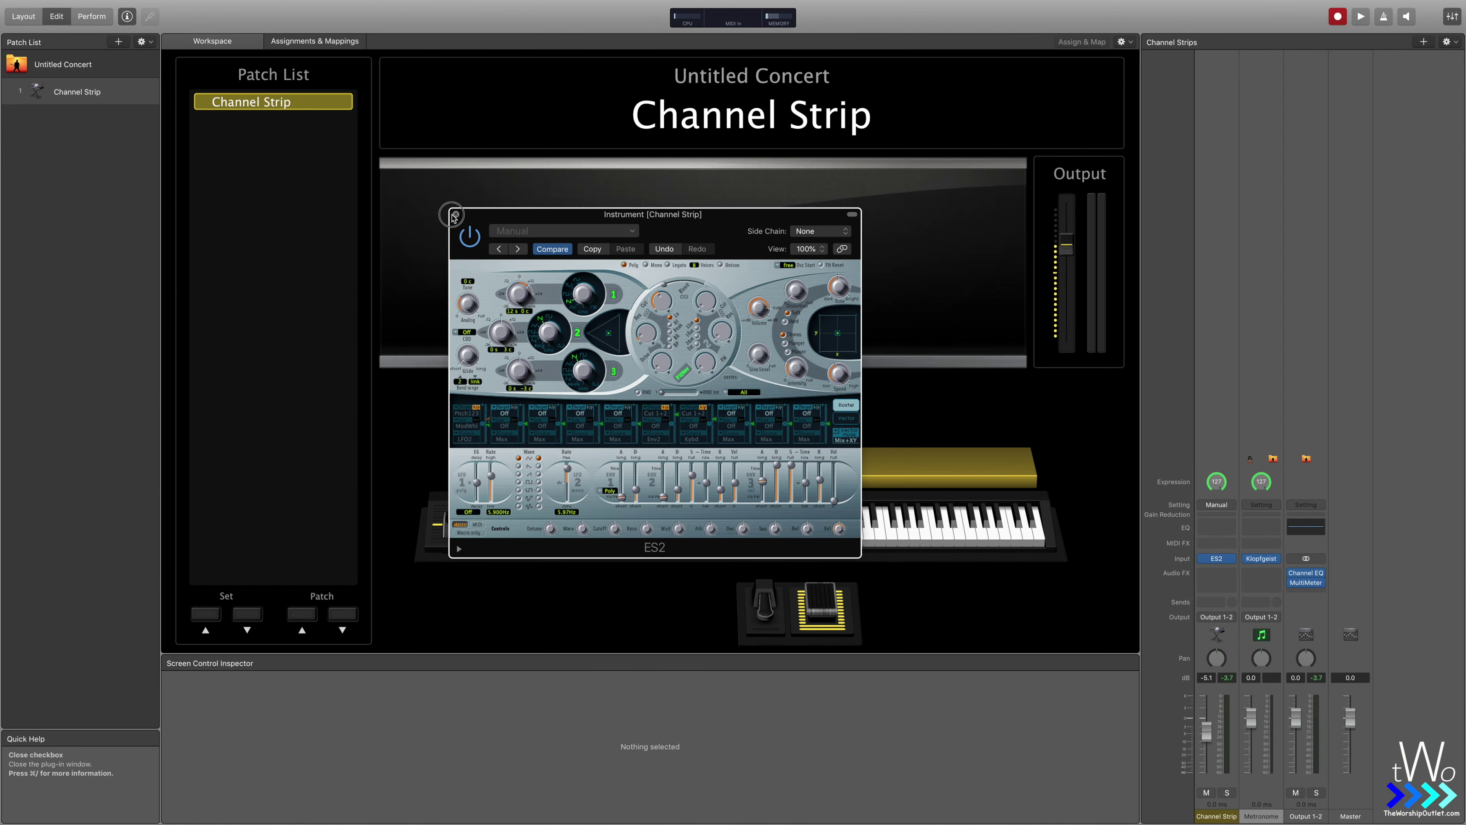
click(455, 214)
Insert stereo SilverVerb as an audio effect and set it to 100% wet.
click(1216, 573)
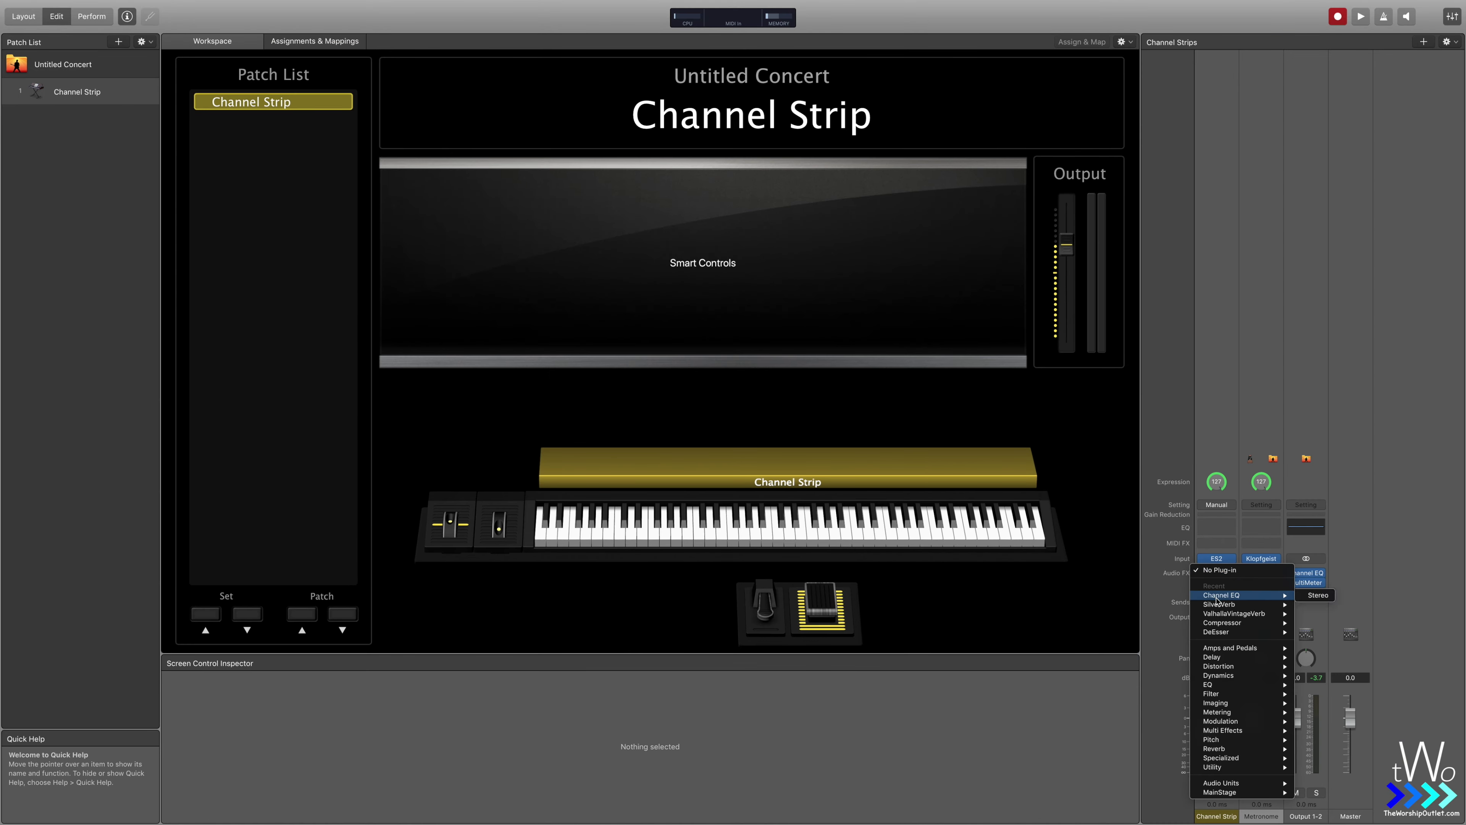
mouse_move(1272, 607)
click(1317, 604)
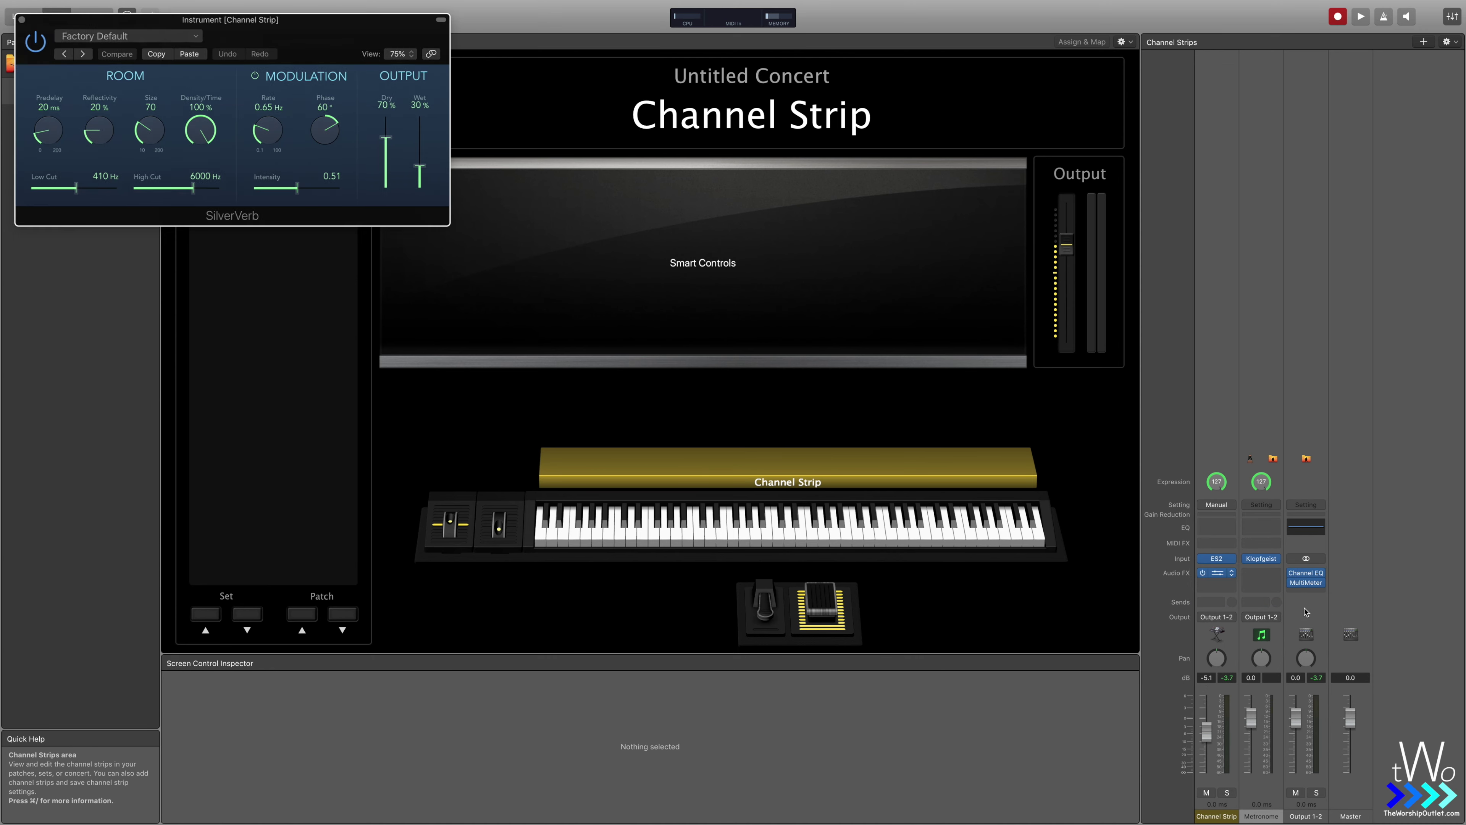
drag(325, 49, 658, 248)
drag(721, 336, 756, 297)
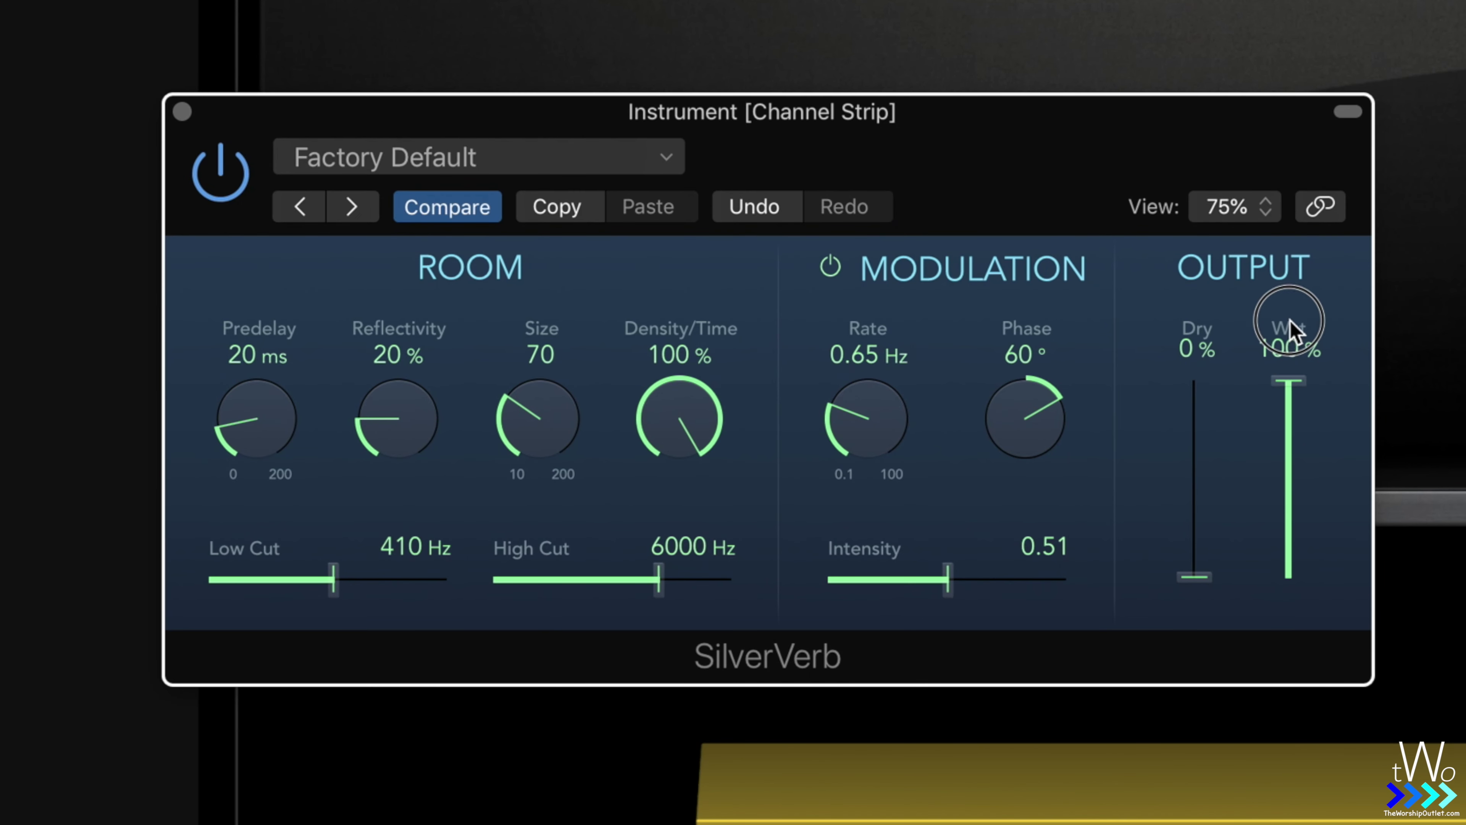
Set SilverVerb to 45% dry, 71% reflectivity, size 144, 0.37 intensity and 1.10 Hz rate.
drag(1200, 573, 1203, 479)
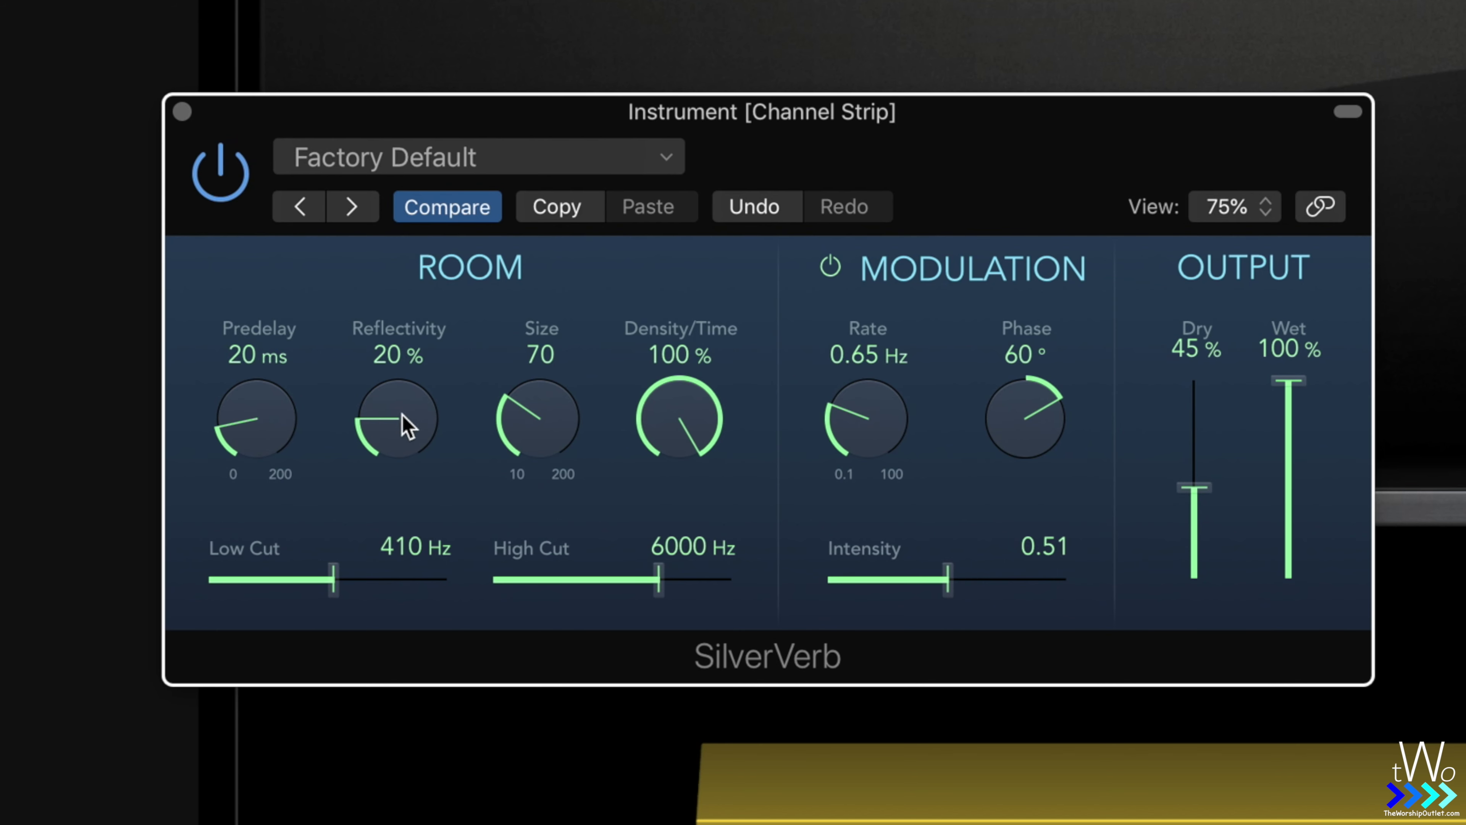
drag(407, 426, 400, 168)
drag(522, 414, 538, 242)
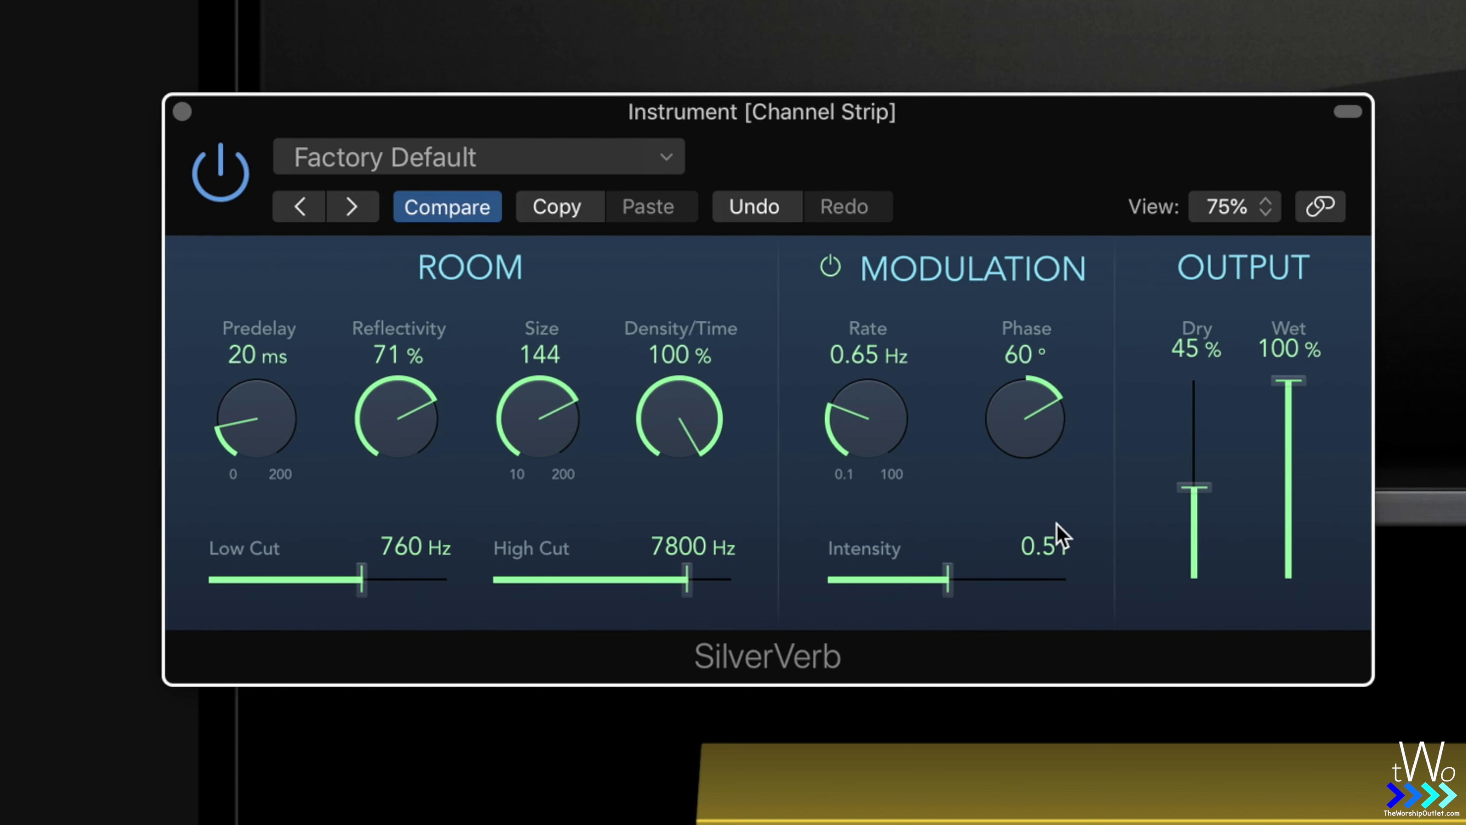
drag(935, 578, 910, 586)
drag(883, 433, 881, 393)
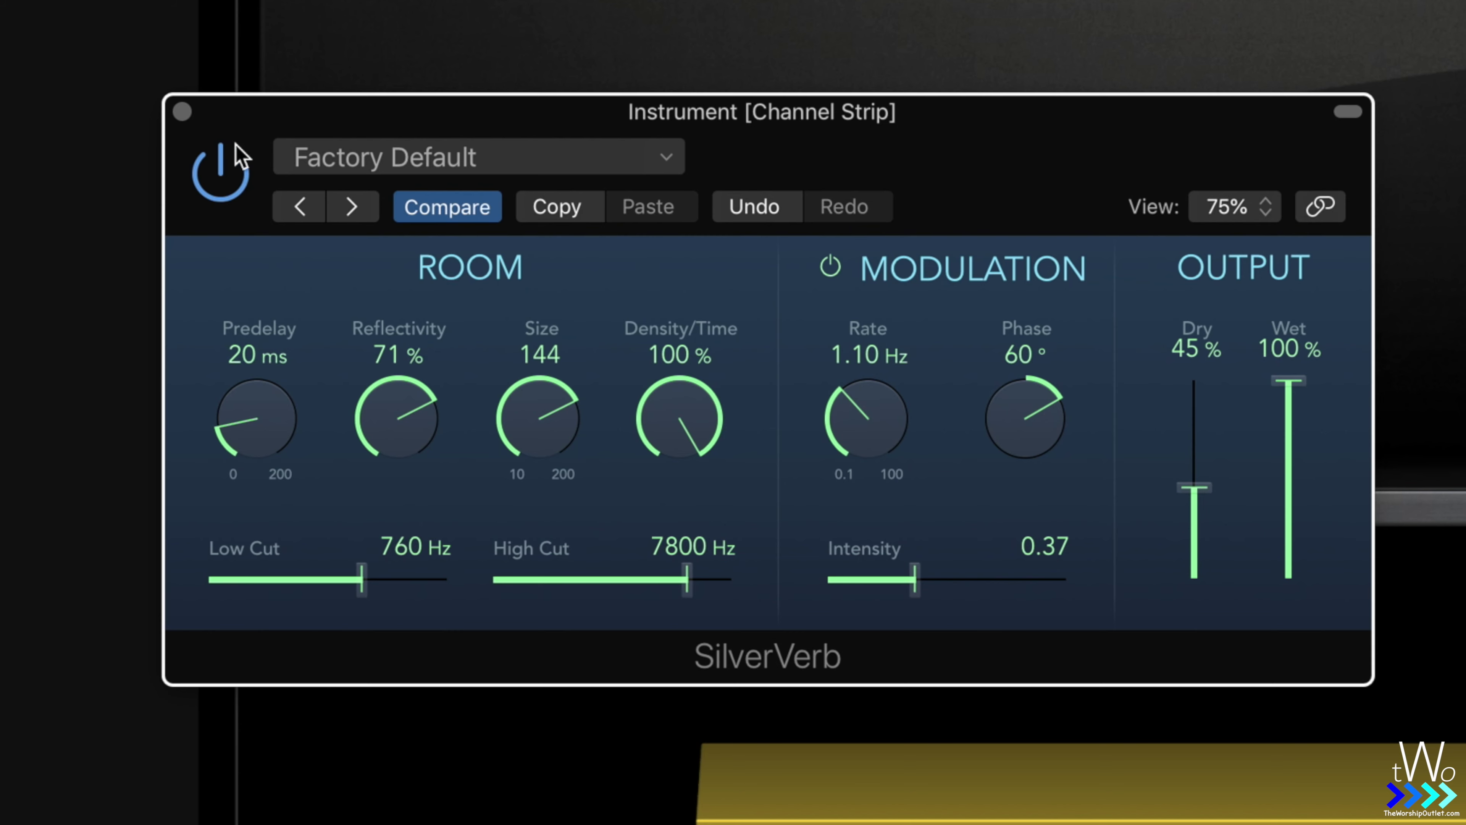
Add a stereo Channel EQ to the Channel Strip's audio effects.
click(190, 113)
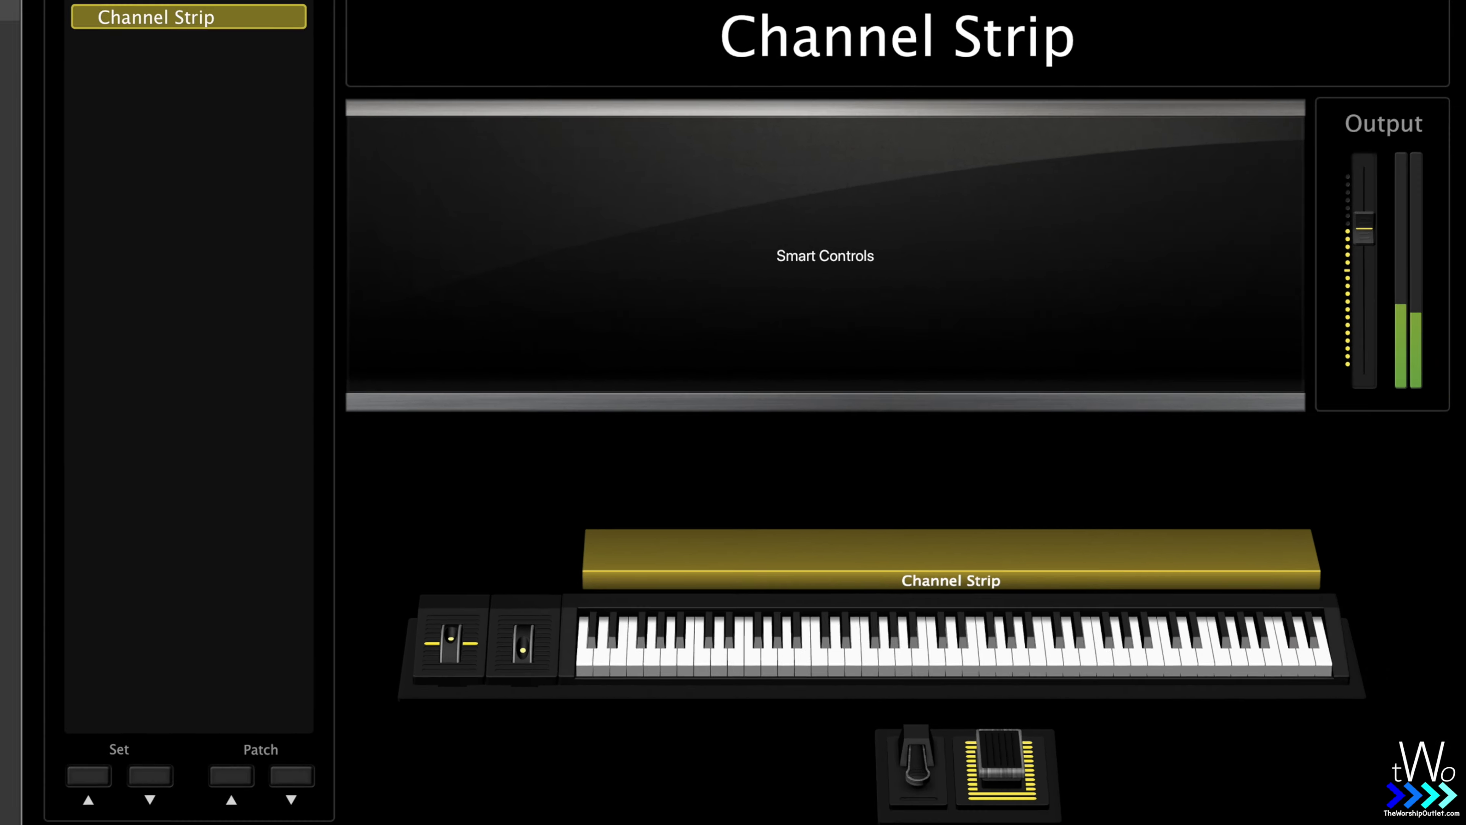
click(1217, 583)
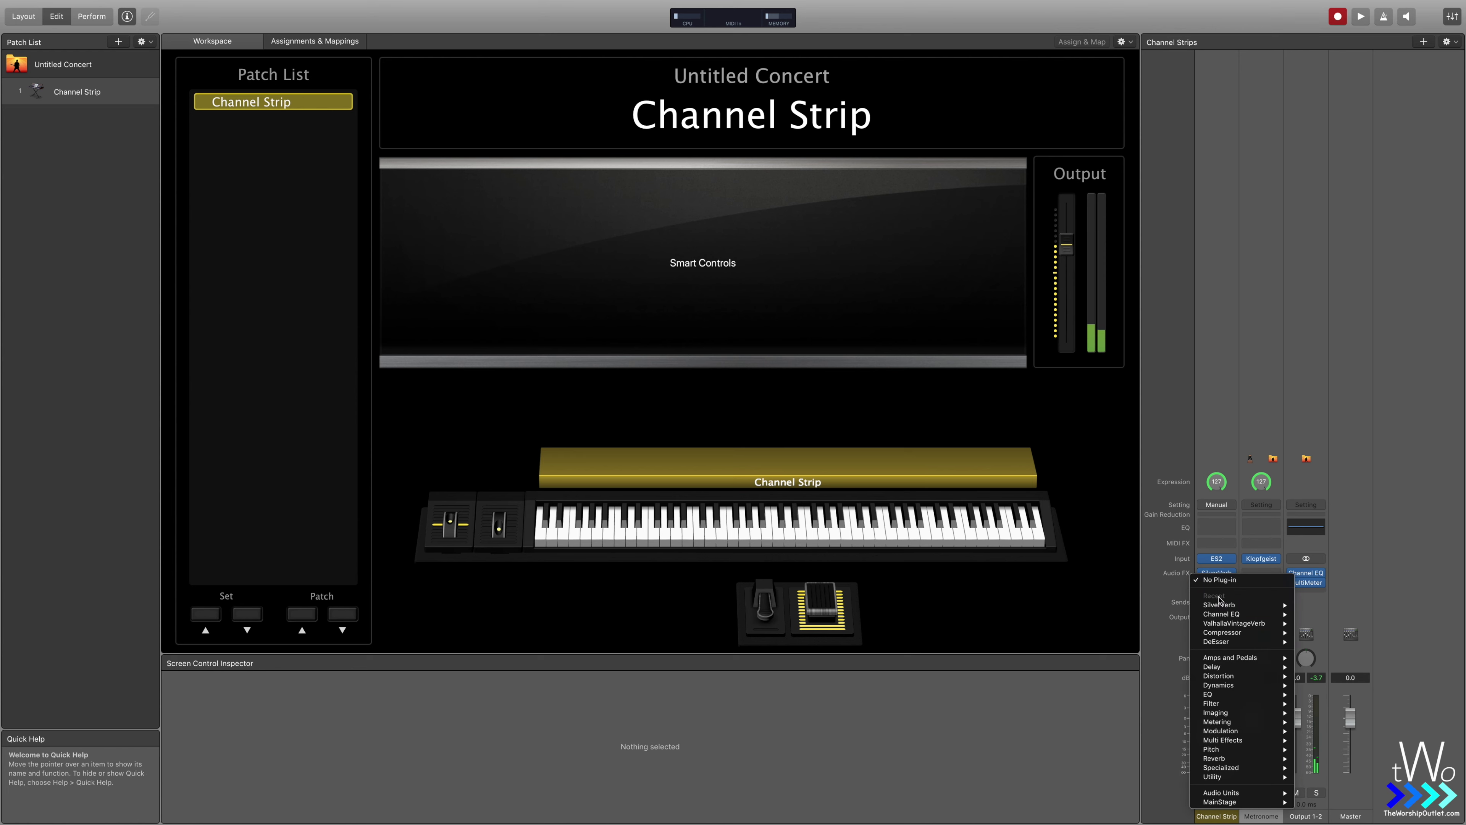
mouse_move(1259, 614)
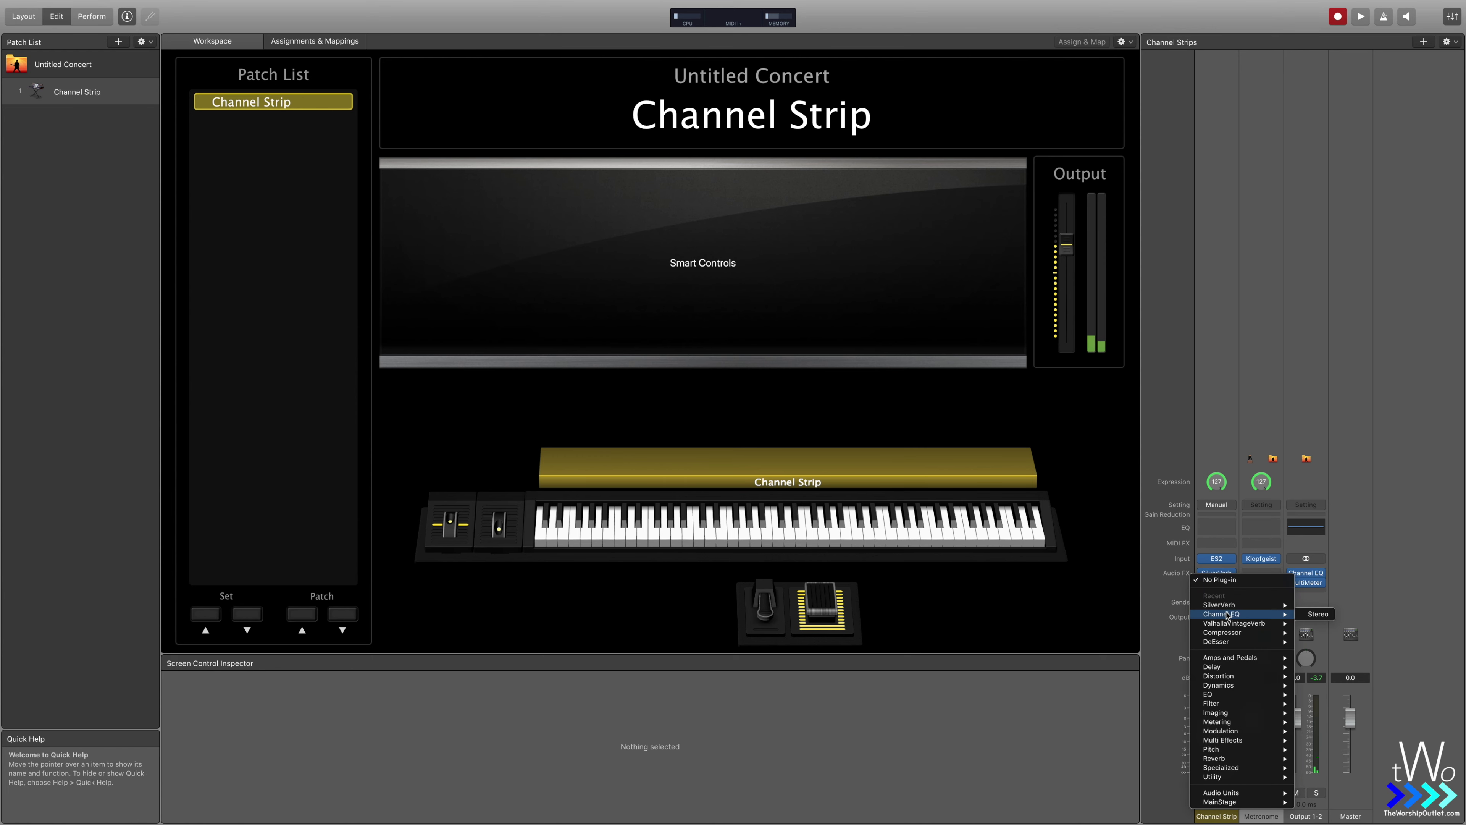
click(1311, 615)
drag(341, 52, 593, 196)
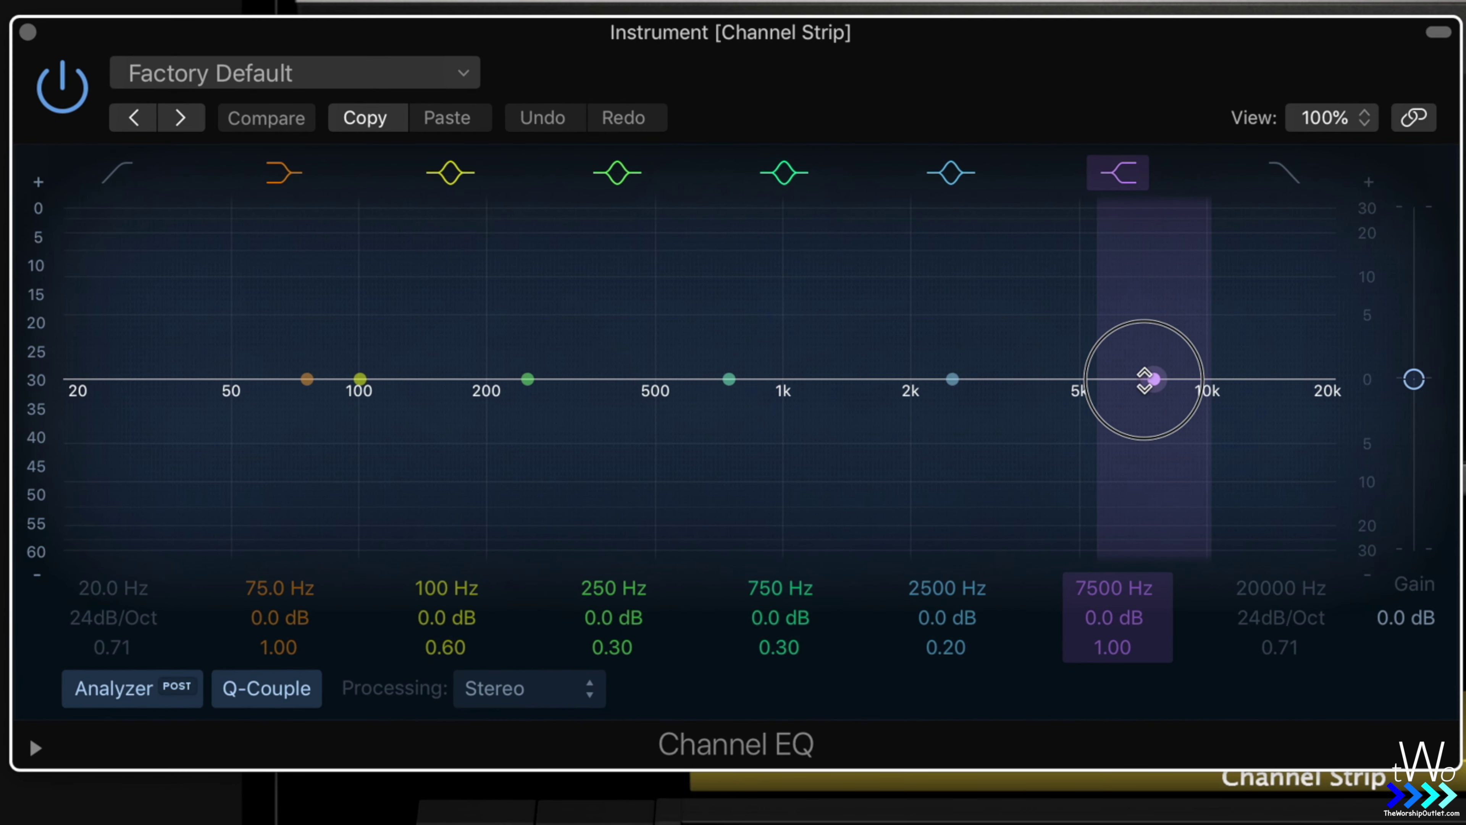
Cut the 7500 Hz band by 5 dB, reshape the high band, and enable a 98 Hz low cut.
drag(915, 345, 913, 372)
drag(1103, 381, 1067, 386)
mouse_move(1151, 428)
mouse_down()
mouse_move(1085, 413)
mouse_move(1131, 415)
mouse_up()
click(120, 188)
drag(74, 423, 400, 416)
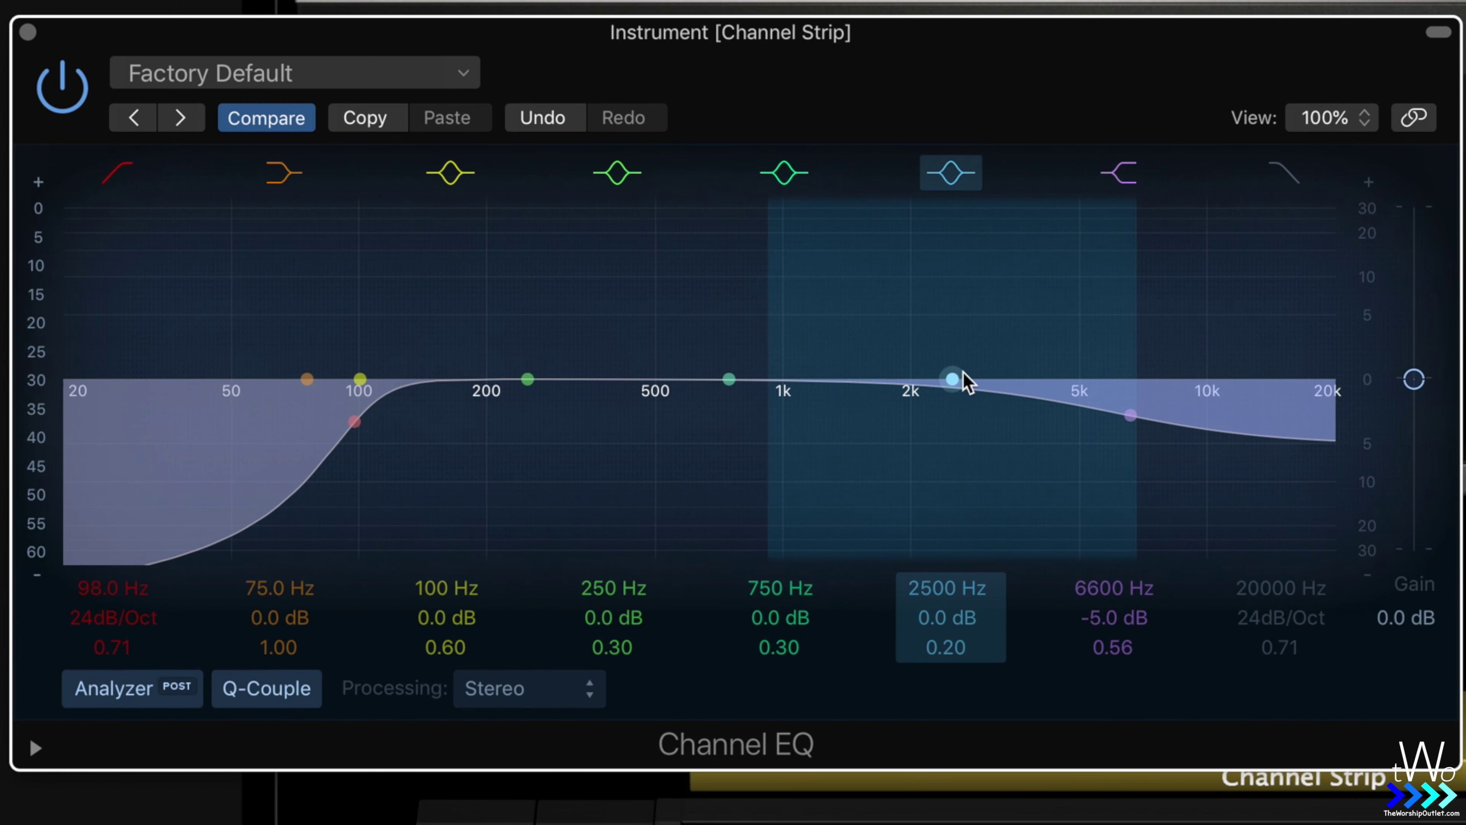
Dip the 2500 Hz band lower in frequency and set a narrower 950 Hz band at -2 dB.
drag(952, 378, 944, 421)
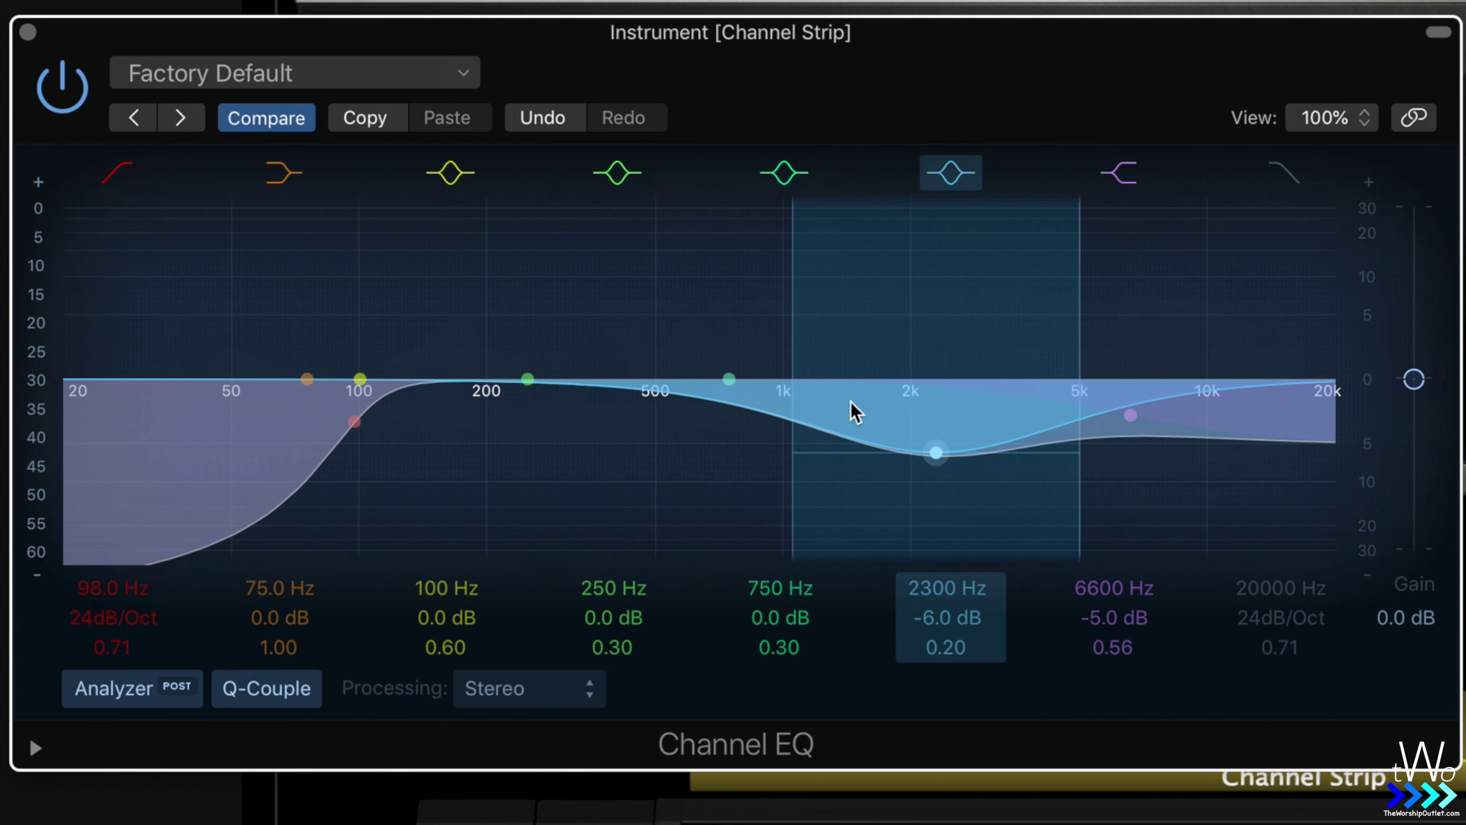
click(729, 379)
drag(728, 380, 775, 407)
drag(617, 442, 629, 443)
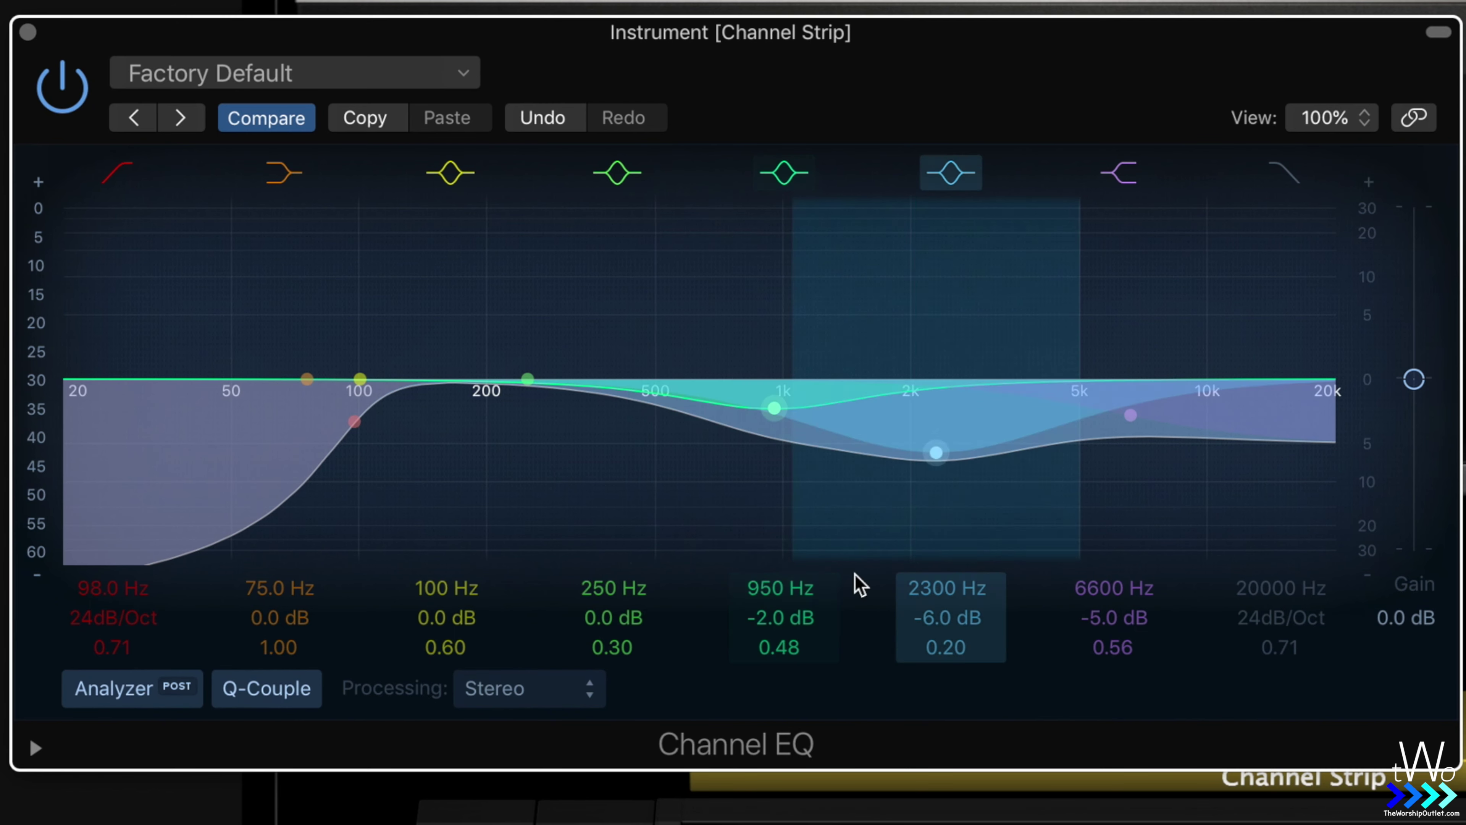
click(27, 32)
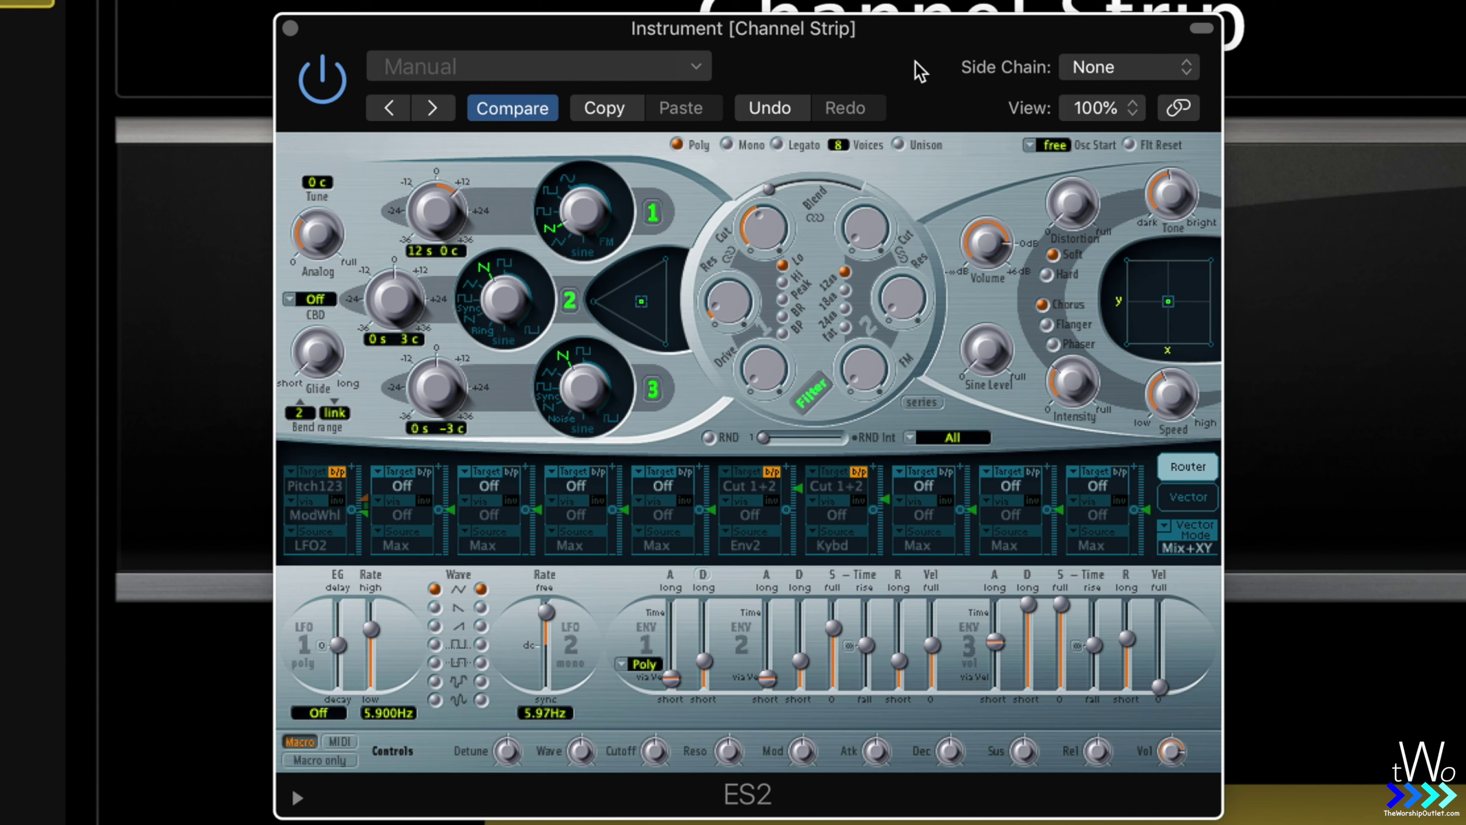
Sweep ES2 filter 1 cutoff up, then bring it back down for a darker pad, and close ES2.
drag(776, 223, 777, 93)
drag(756, 211, 761, 341)
click(291, 29)
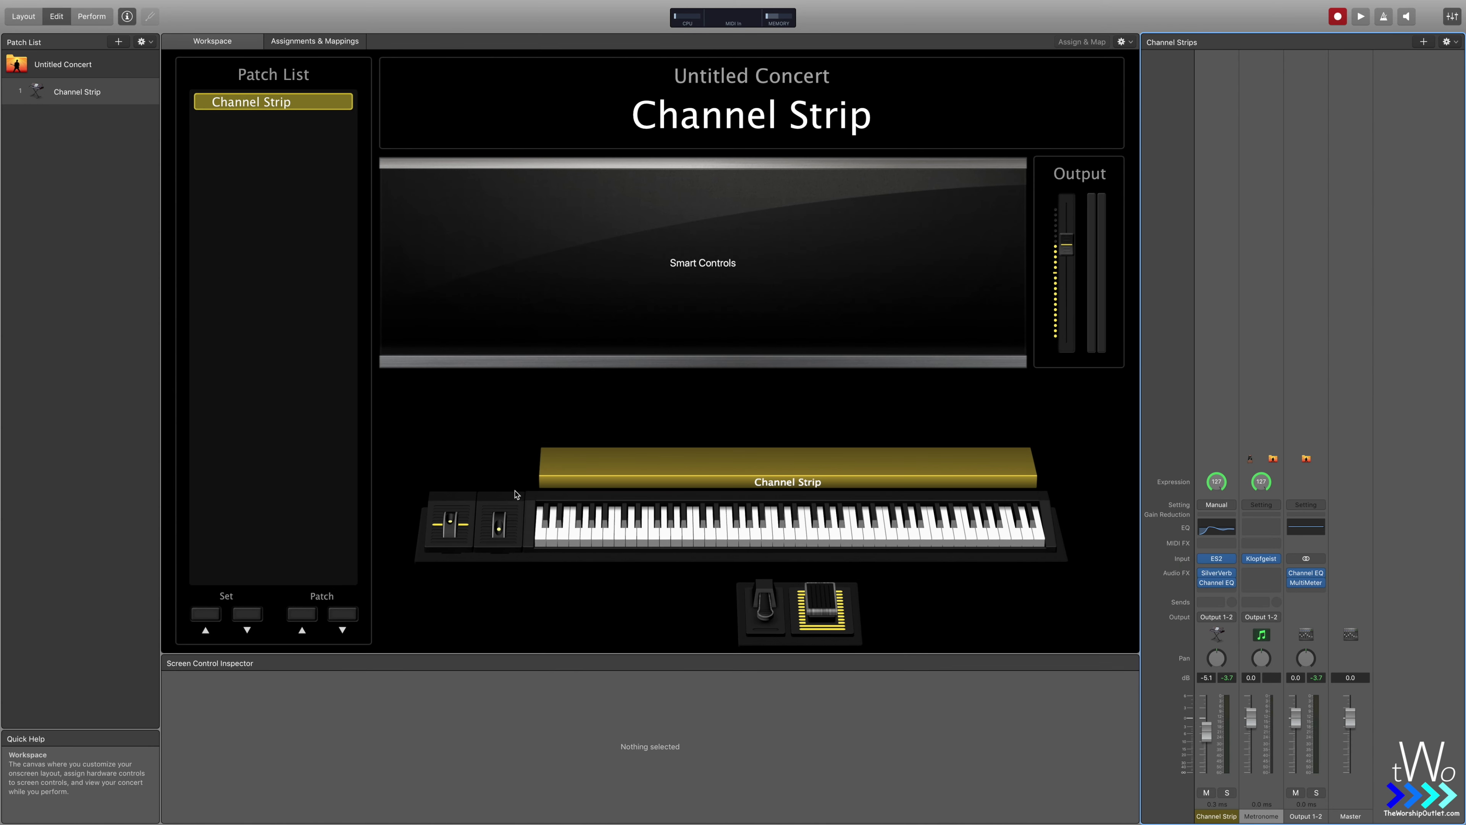
Map the mod wheel screen control to Channel Strip (1) > ES2 > Mix+Filter > MMF Cutoff.
click(505, 539)
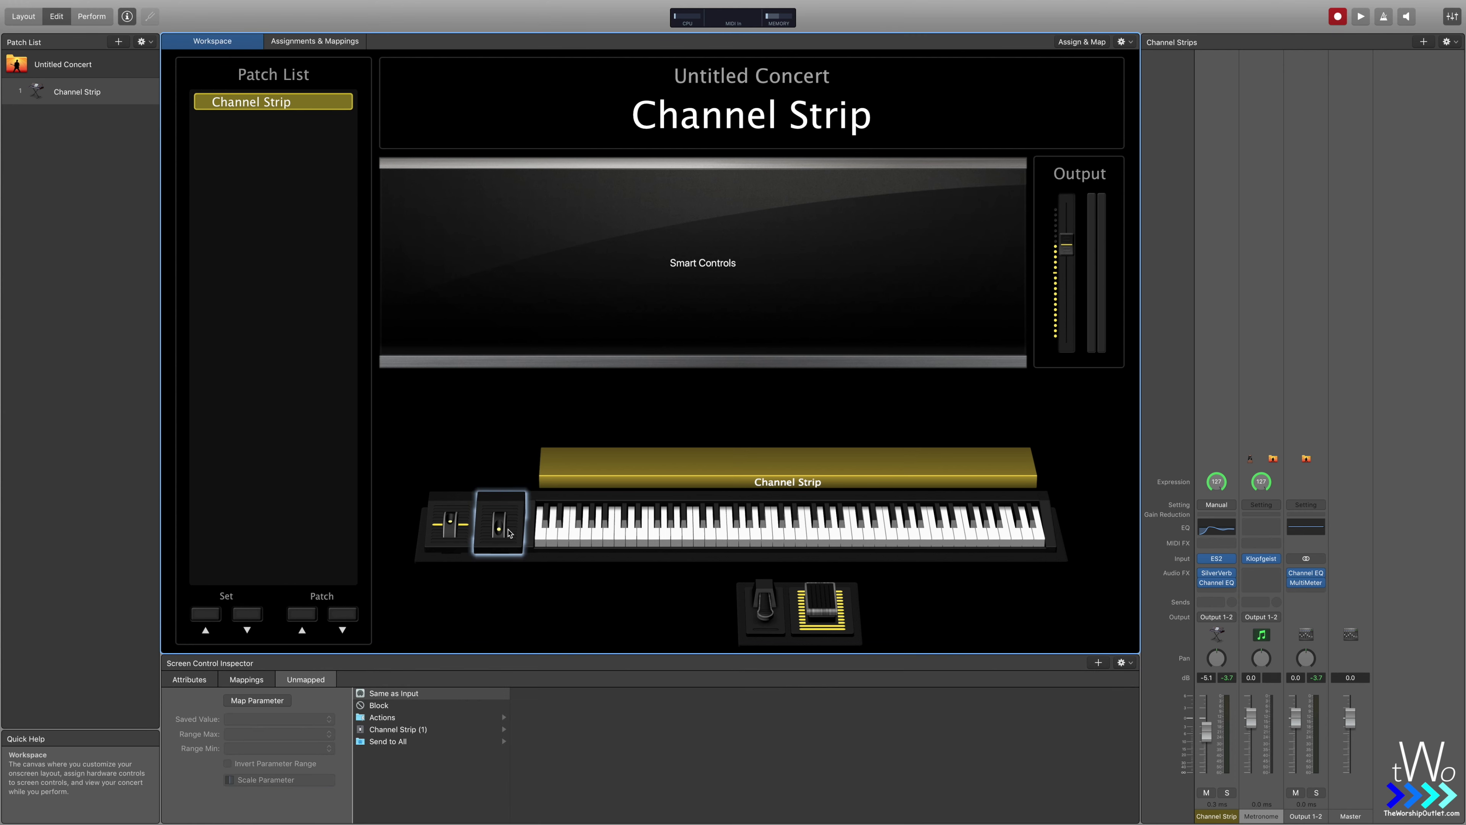
click(451, 733)
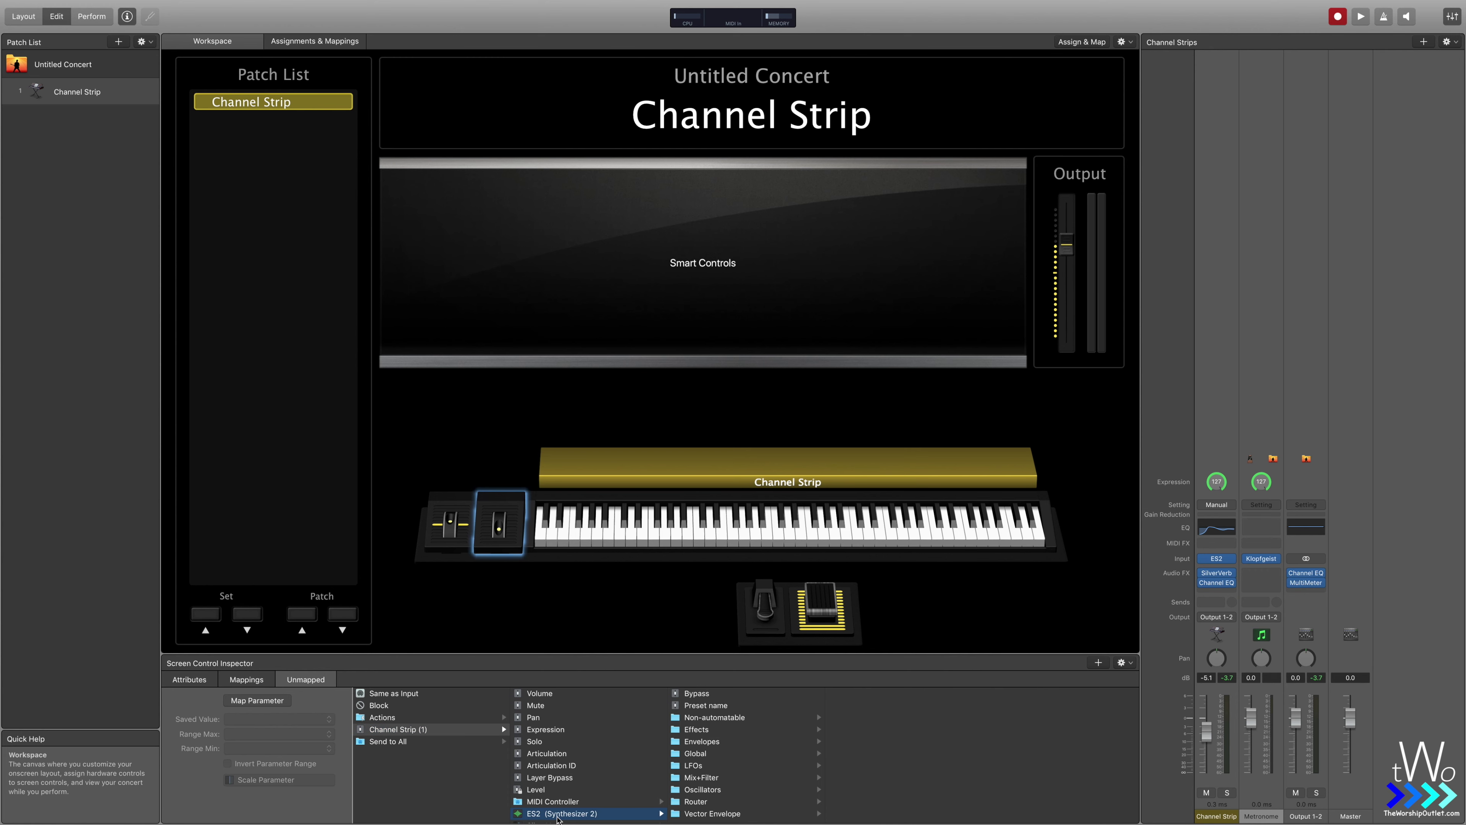
click(716, 778)
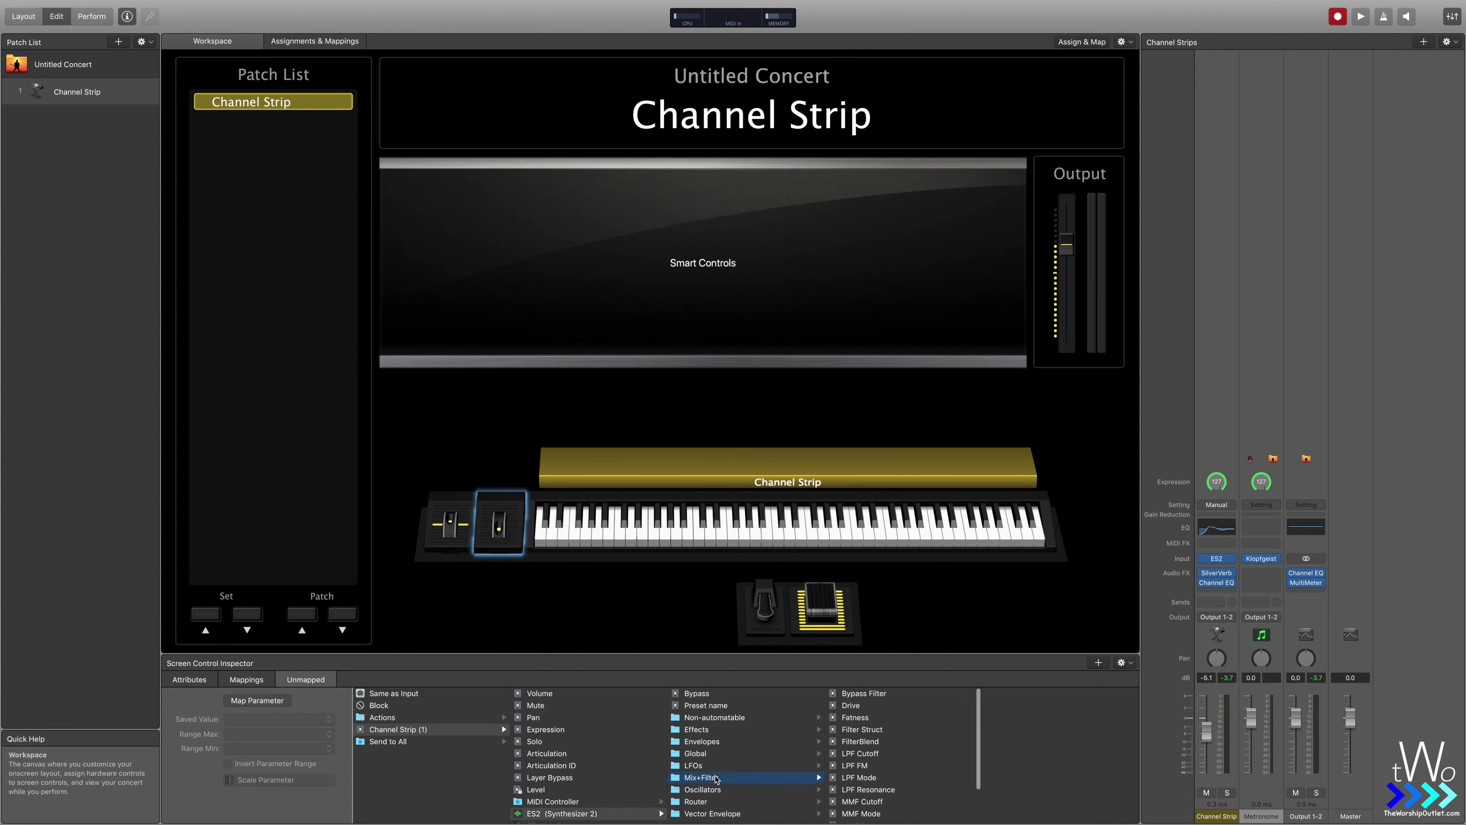
click(883, 803)
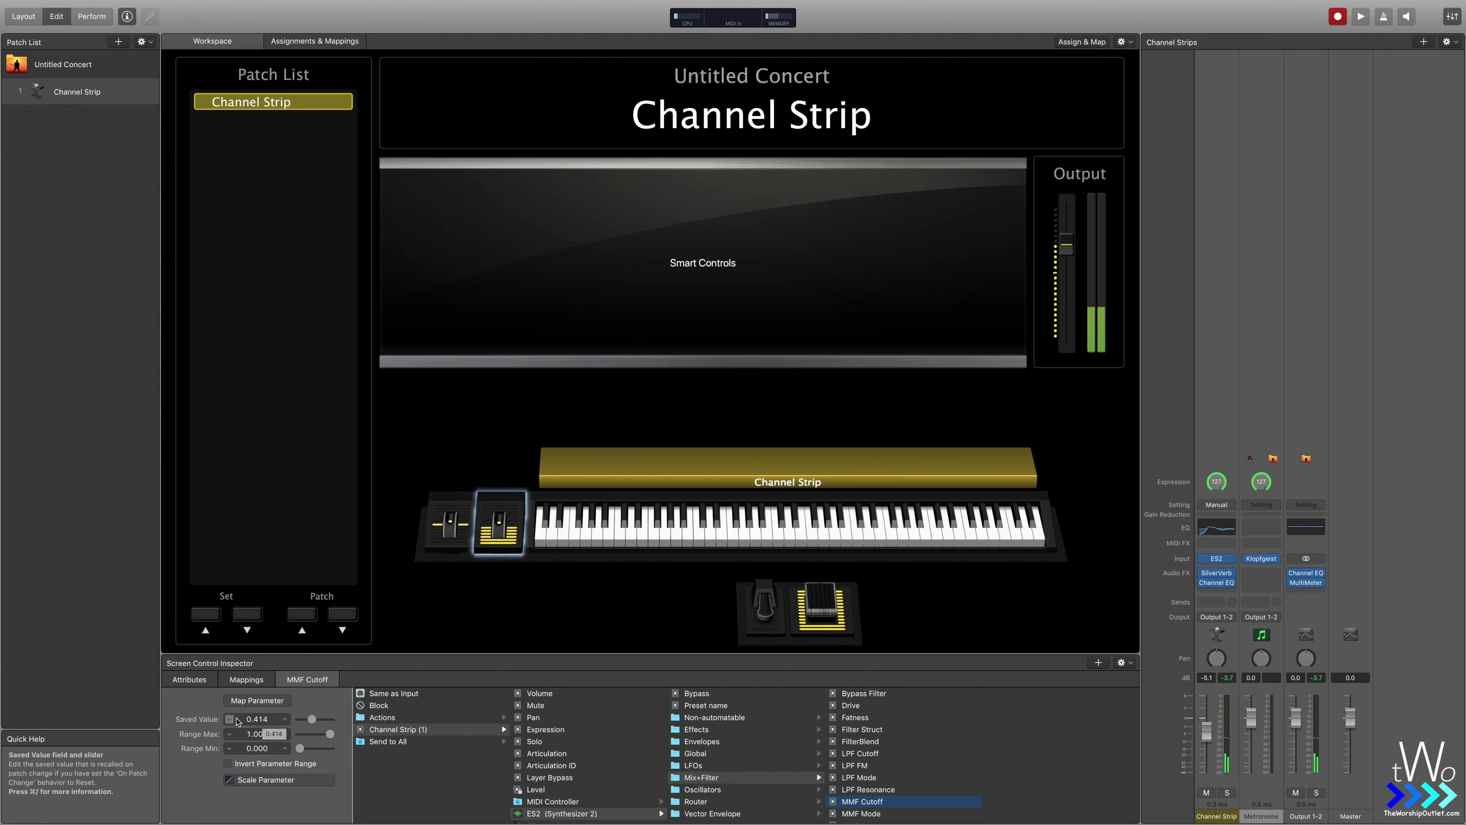
Enter .414 as the mod wheel's Range Min, giving an MMF Cutoff range of 0.414–1.000.
click(259, 749)
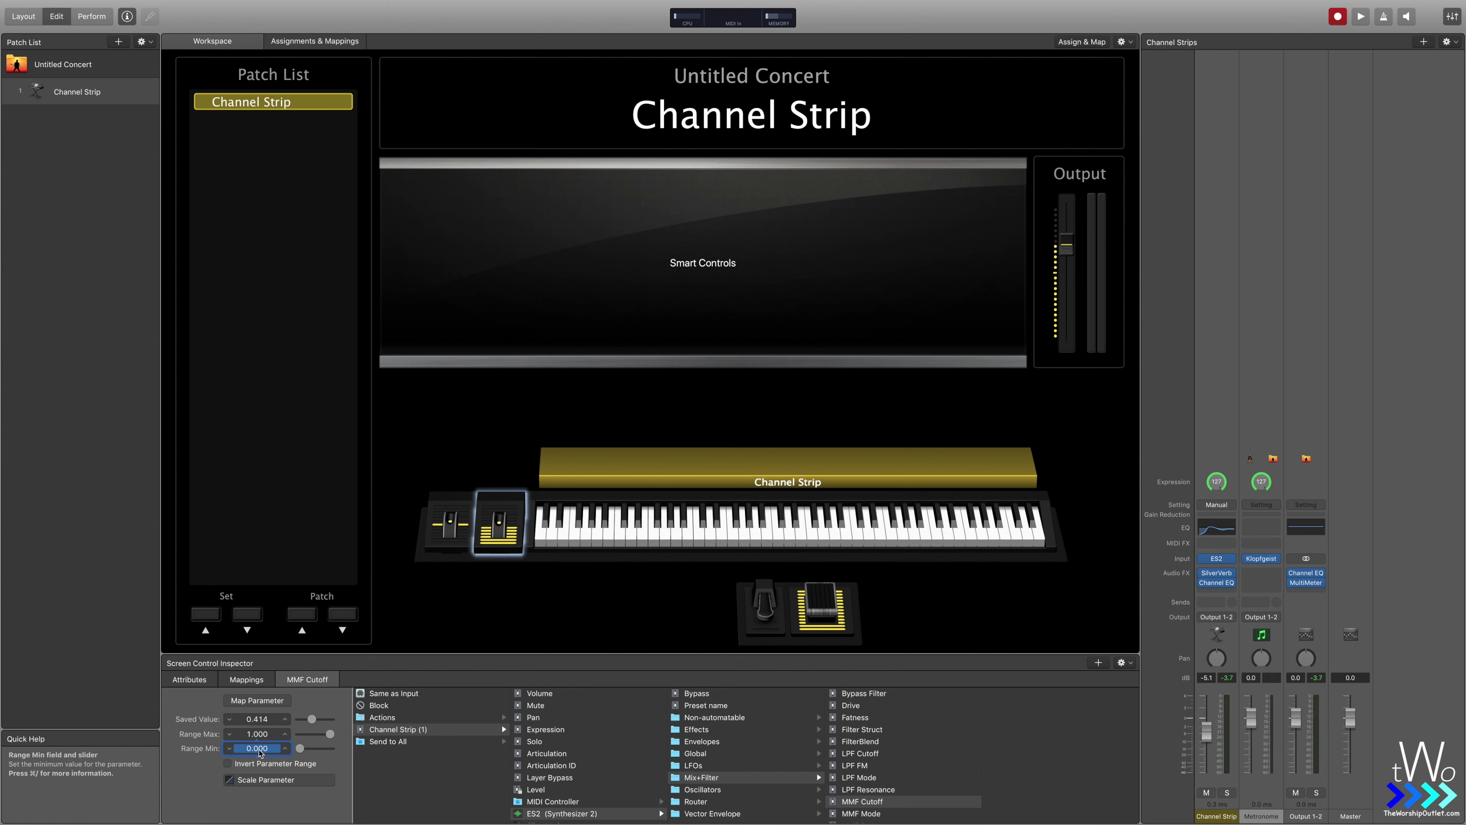
text(.414)
key(Return)
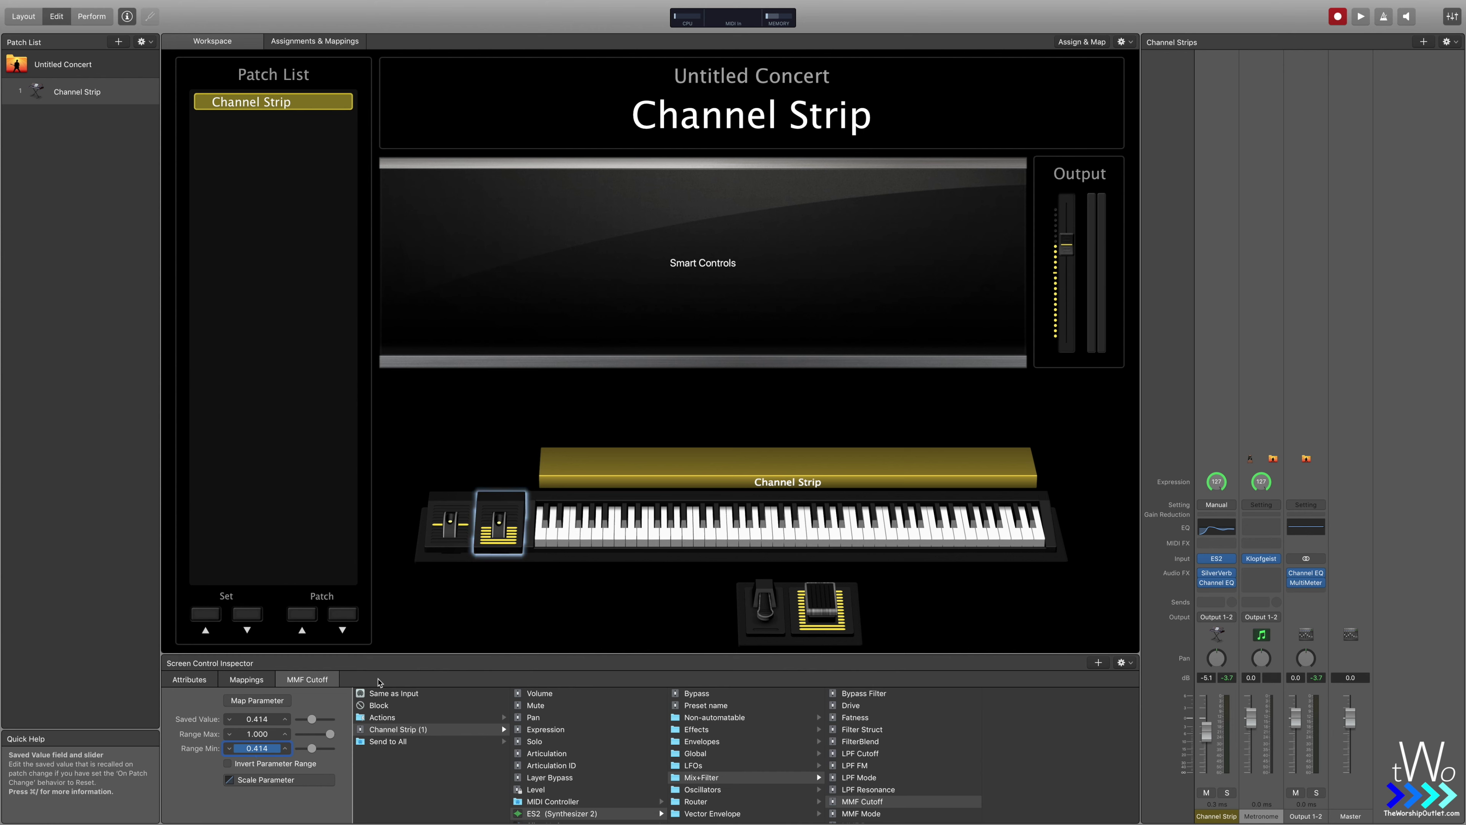
click(502, 540)
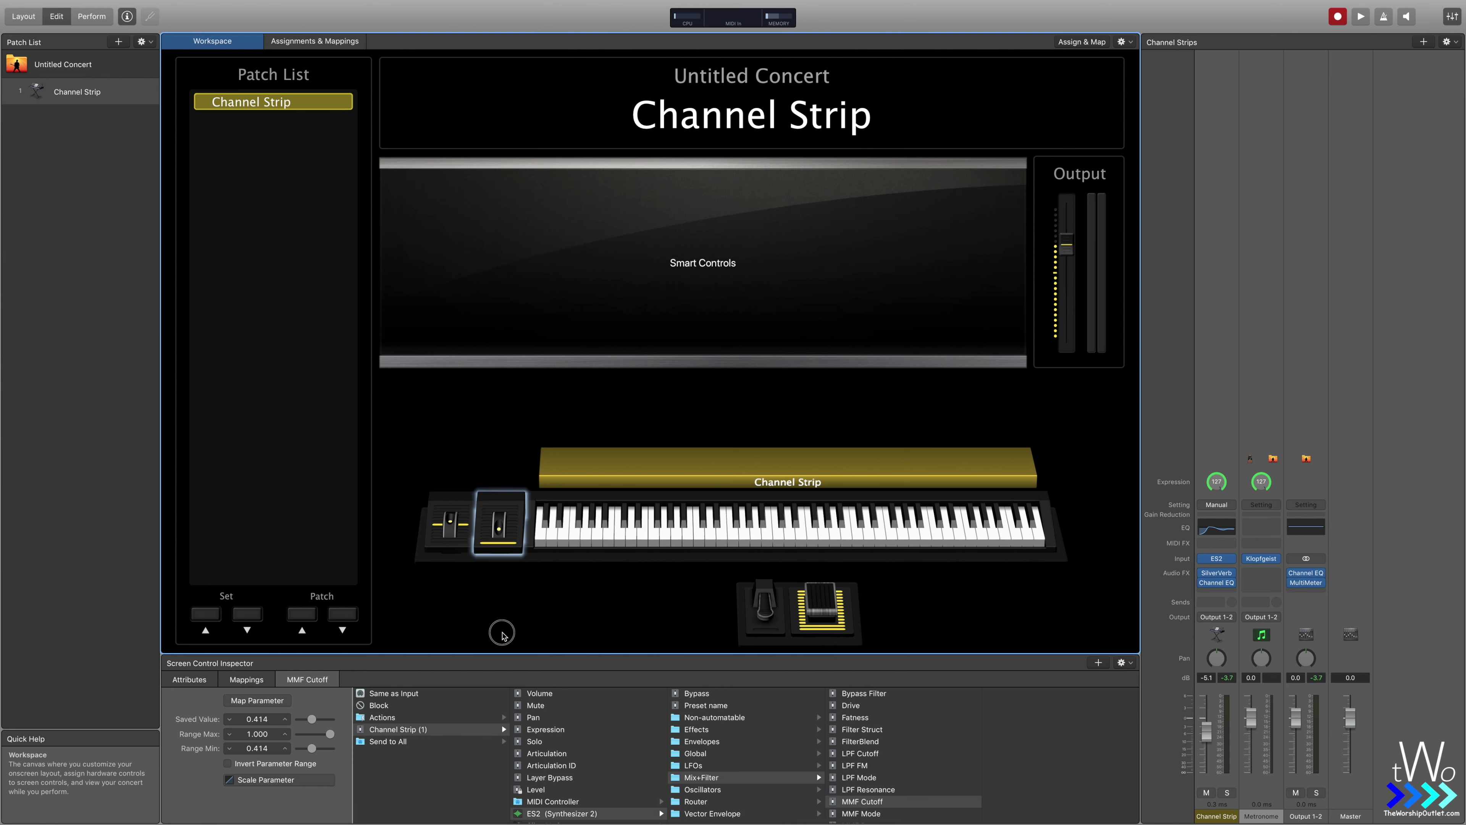
click(257, 781)
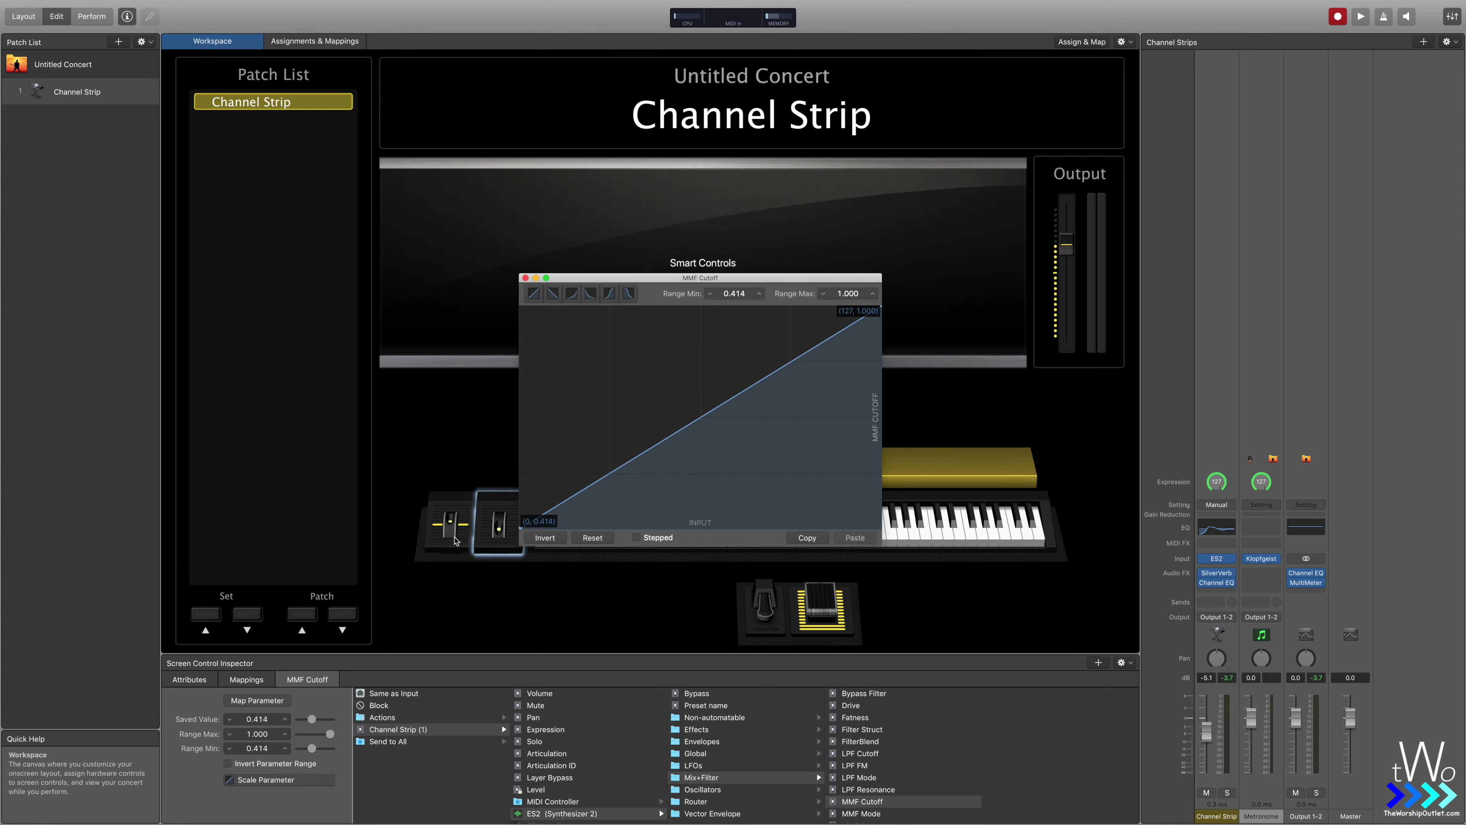
click(535, 295)
drag(882, 312, 882, 388)
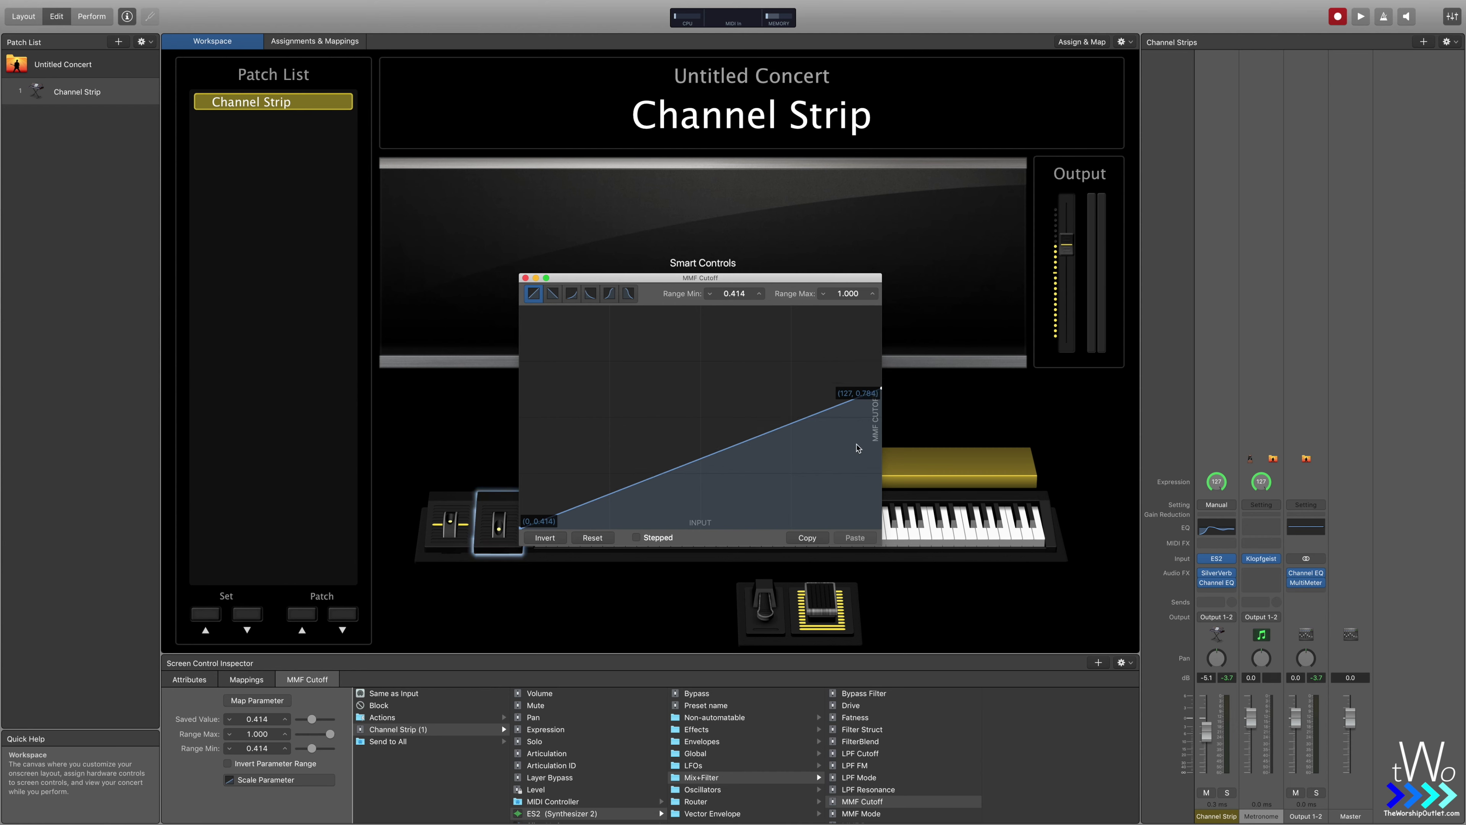
click(532, 292)
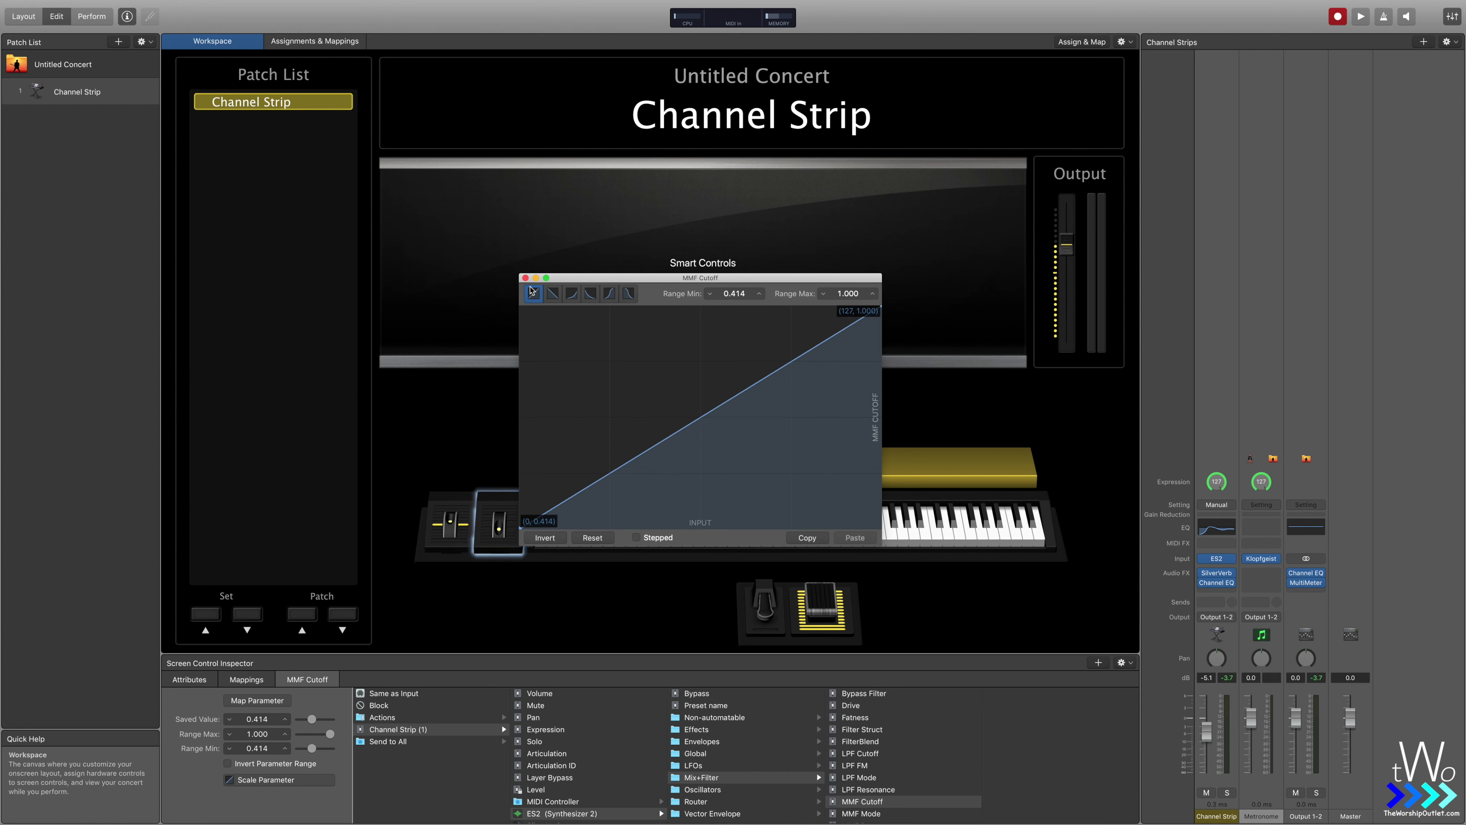
click(526, 278)
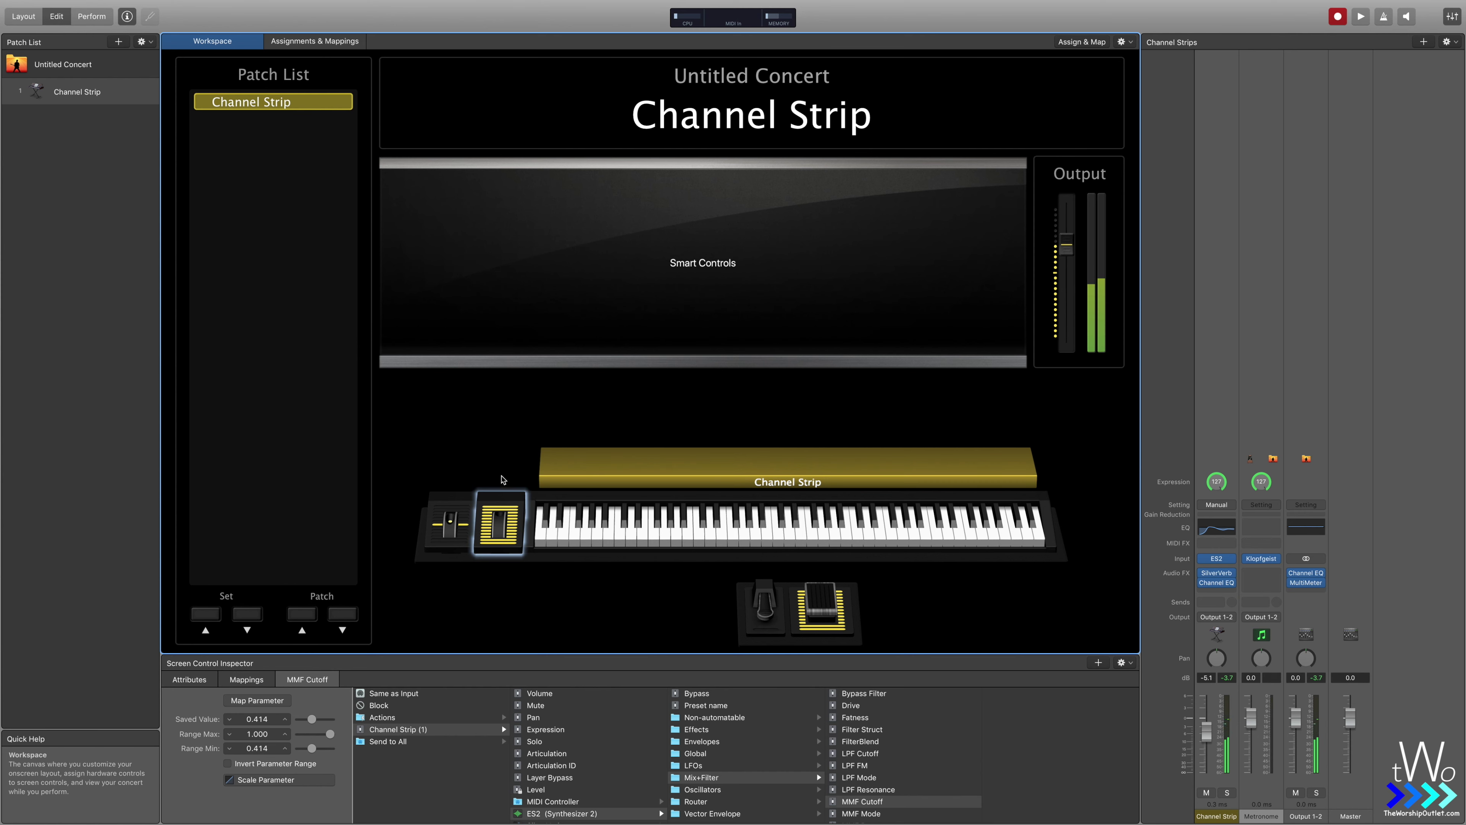
Drag the mod wheel screen control down, then click empty workspace to deselect it.
click(501, 514)
drag(501, 514, 496, 659)
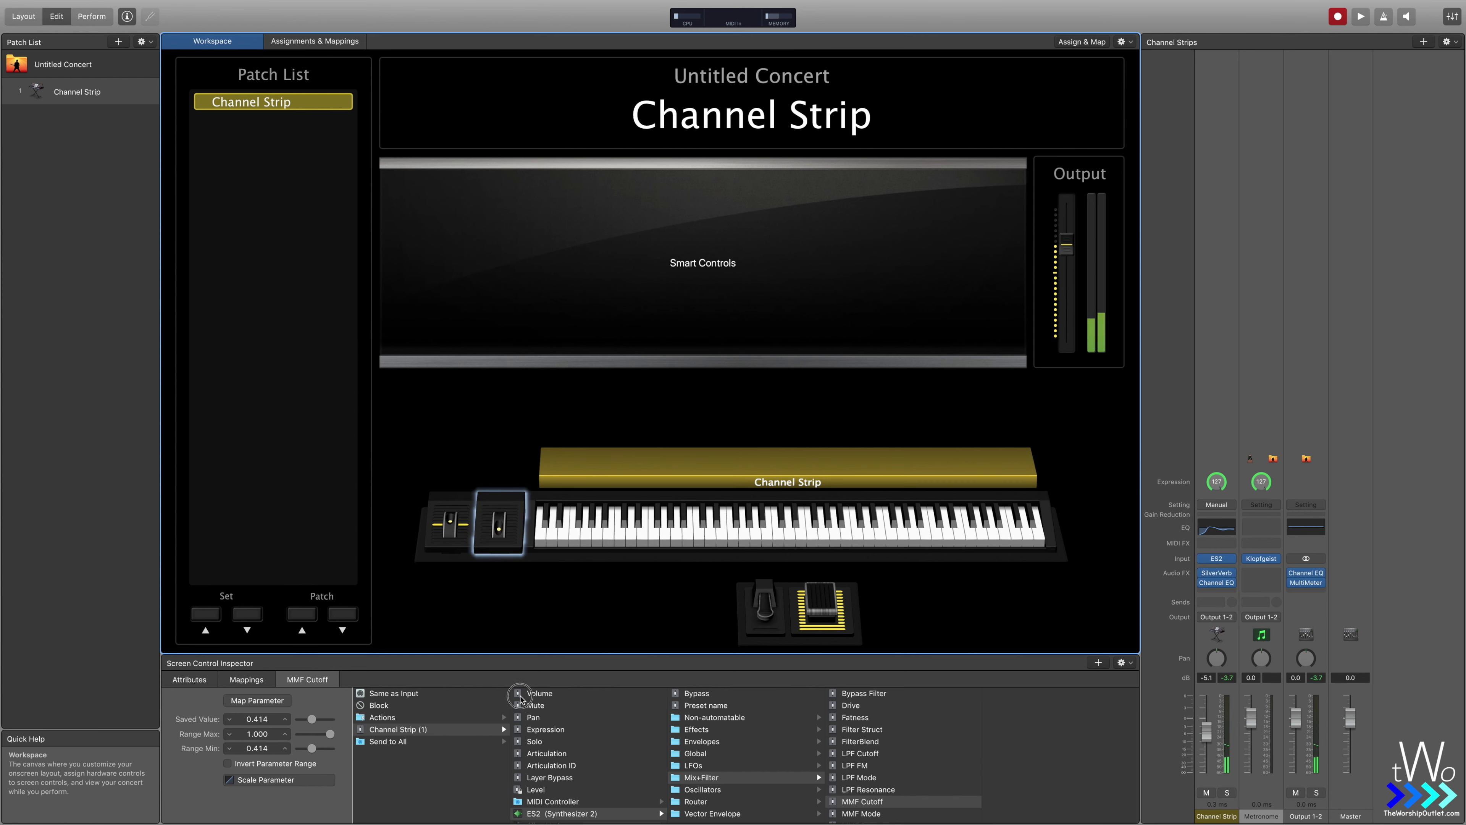
click(520, 591)
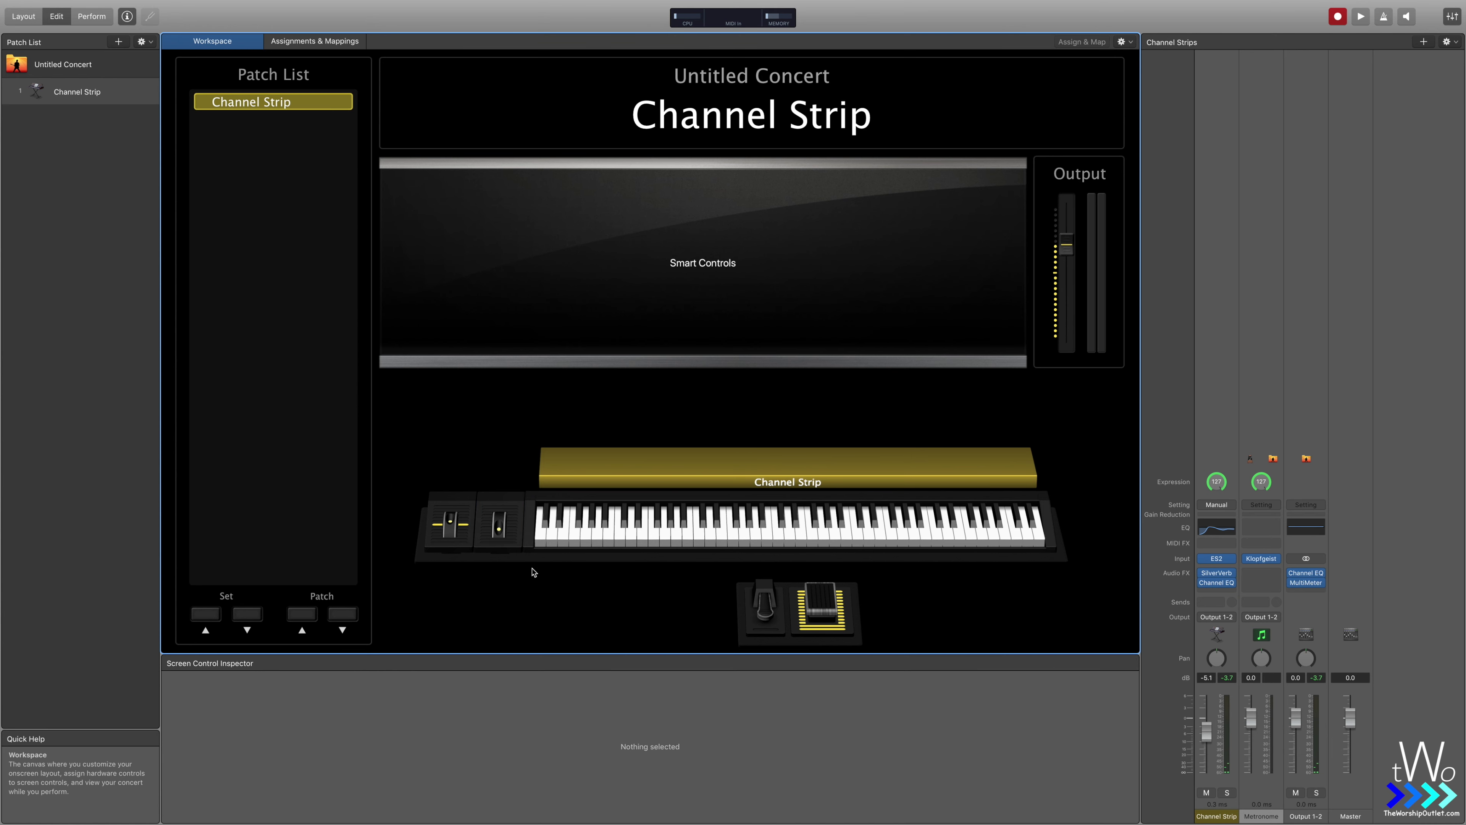